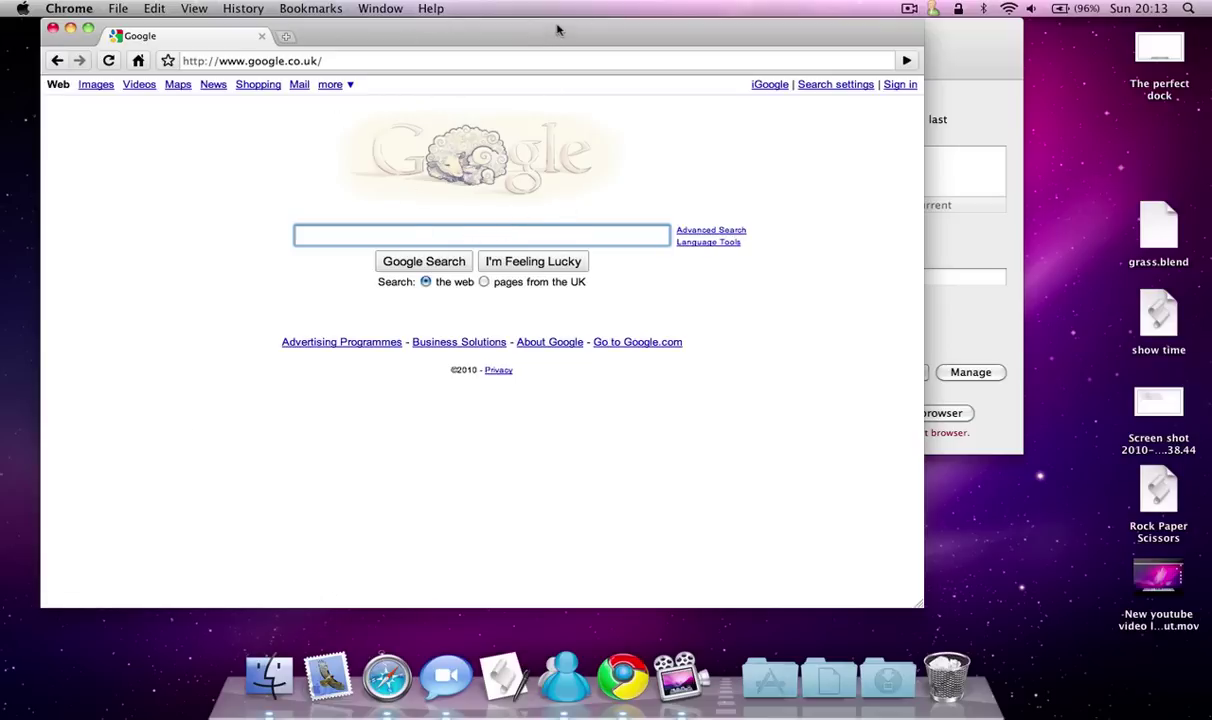
Open a new incognito window from the File menu, reposition it beside the Google window, then close it
mouse_move(555, 32)
left_mouse_down()
mouse_move(563, 38)
mouse_move(552, 32)
left_mouse_up()
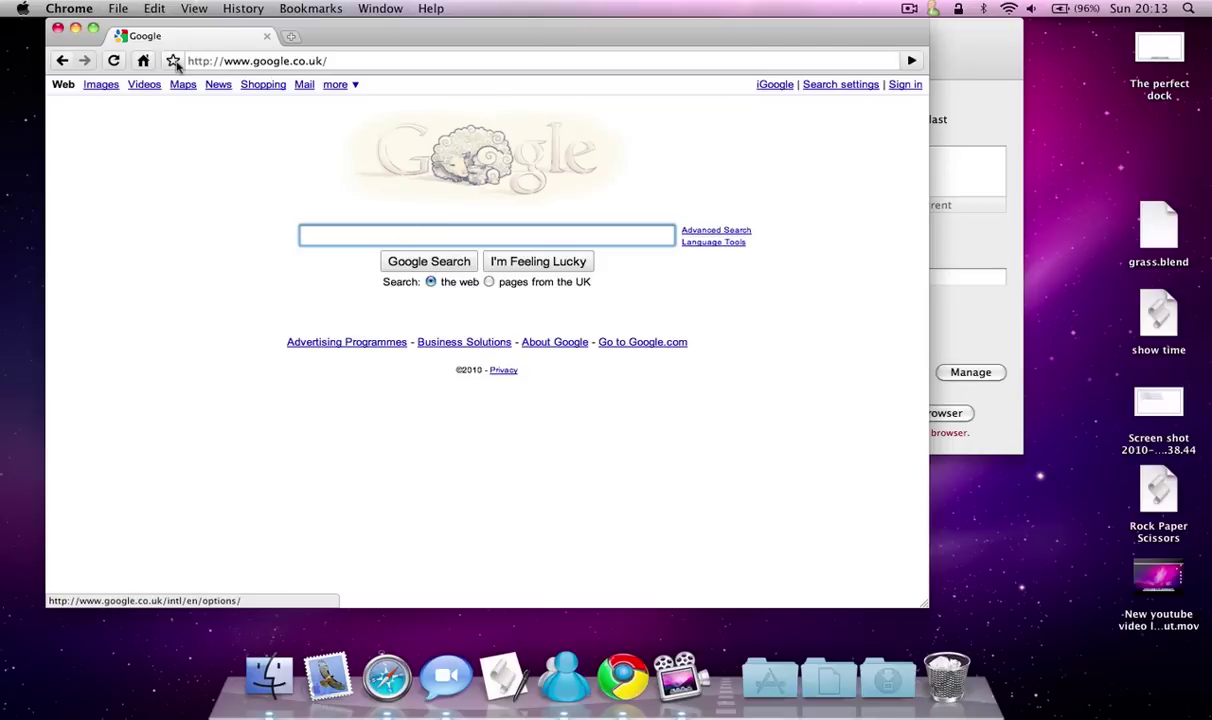
left_click(119, 9)
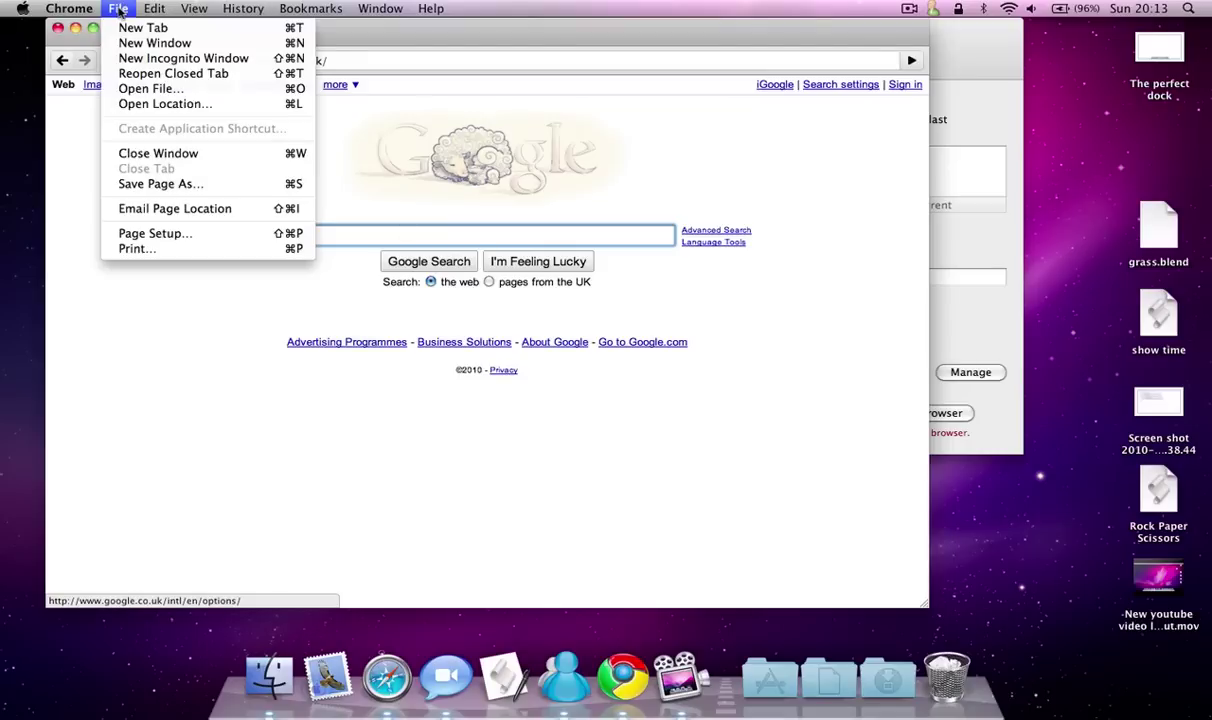
left_click(122, 62)
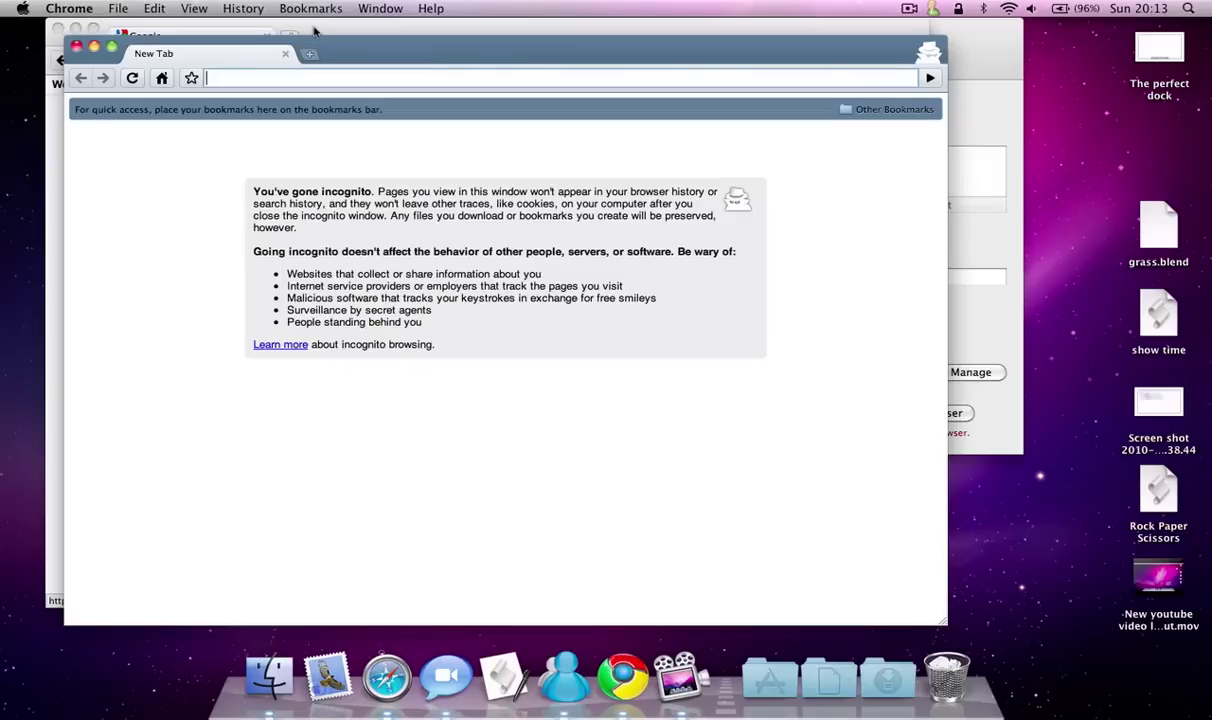
left_click_drag(378, 44, 522, 37)
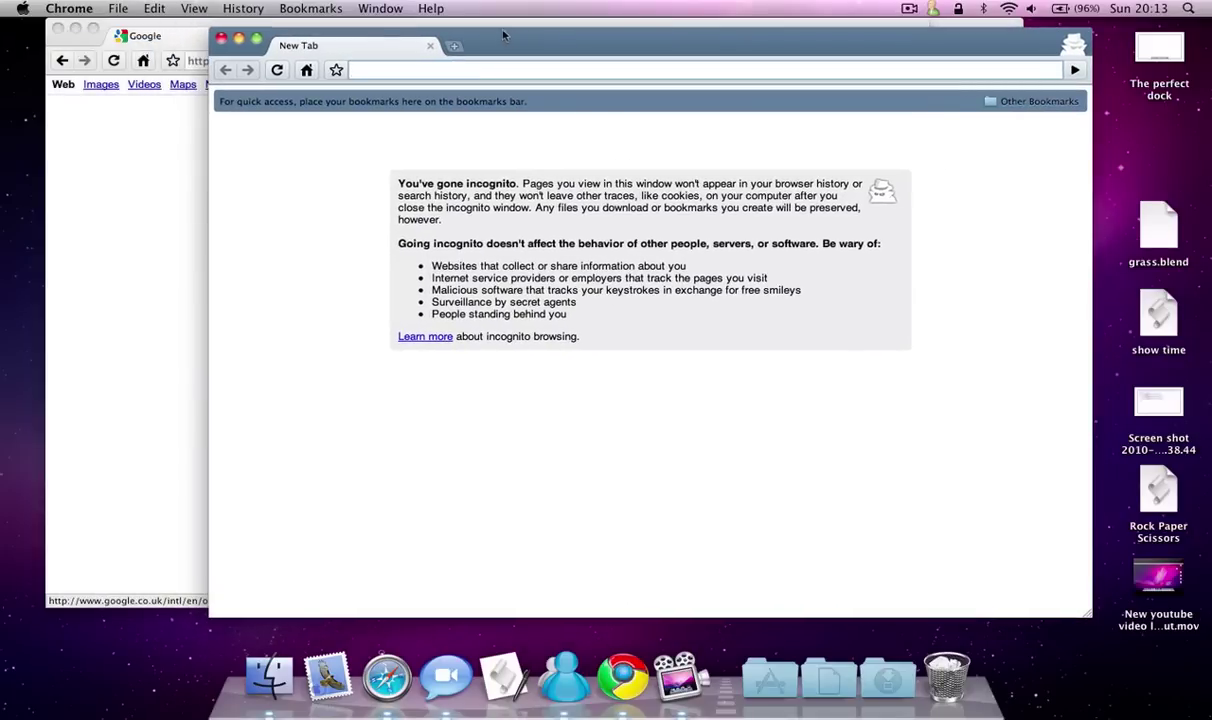
left_click(497, 28)
left_click_drag(971, 41, 988, 83)
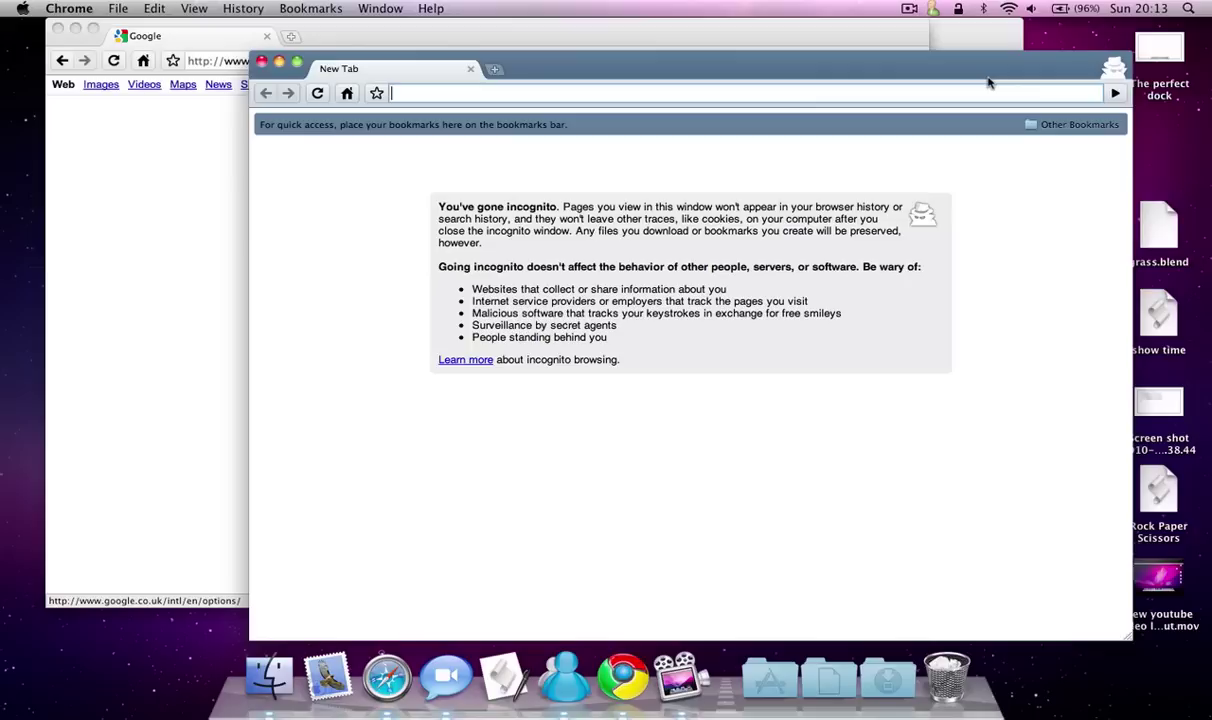
left_click_drag(905, 65, 931, 42)
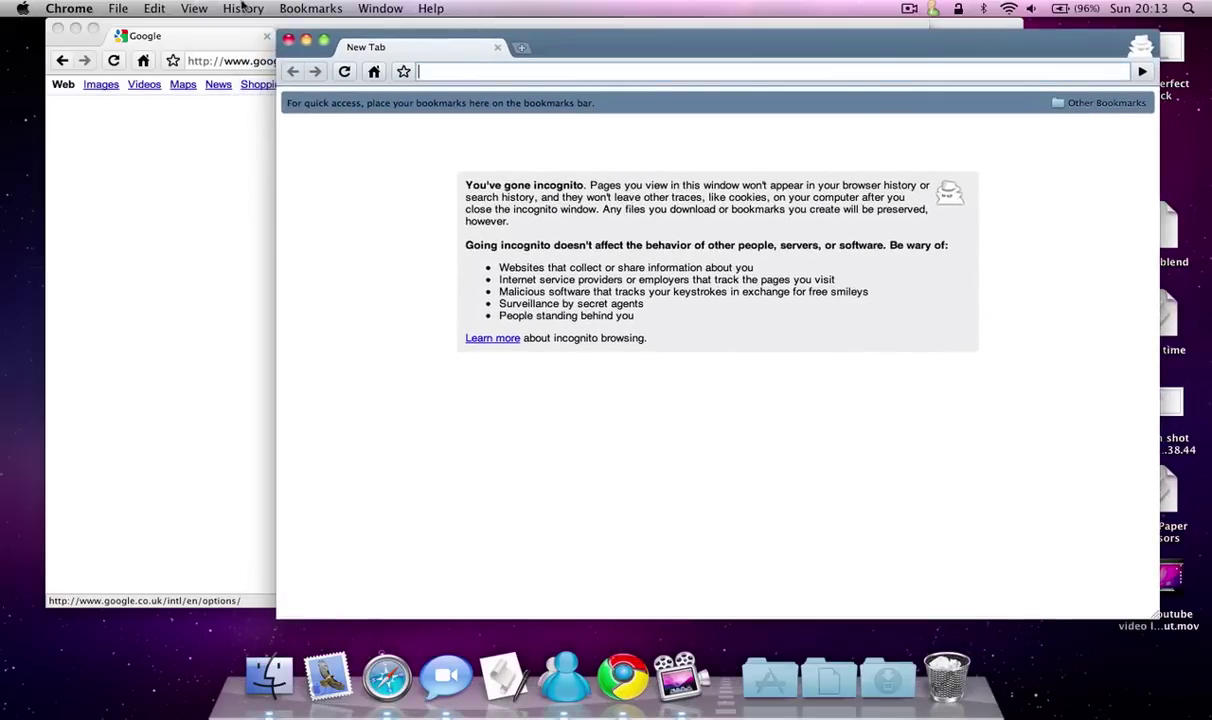
left_click(289, 46)
Glance at the File and Help menus, then open and close a new tab of most visited sites
left_click(127, 8)
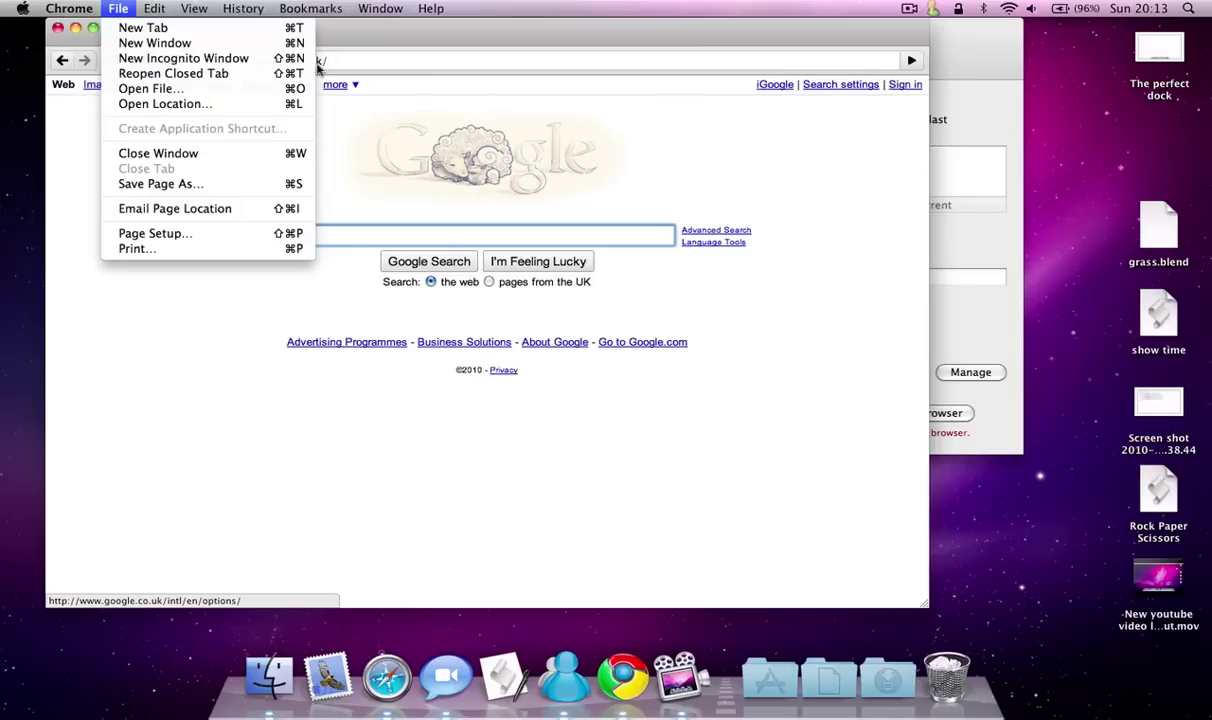
left_click(398, 43)
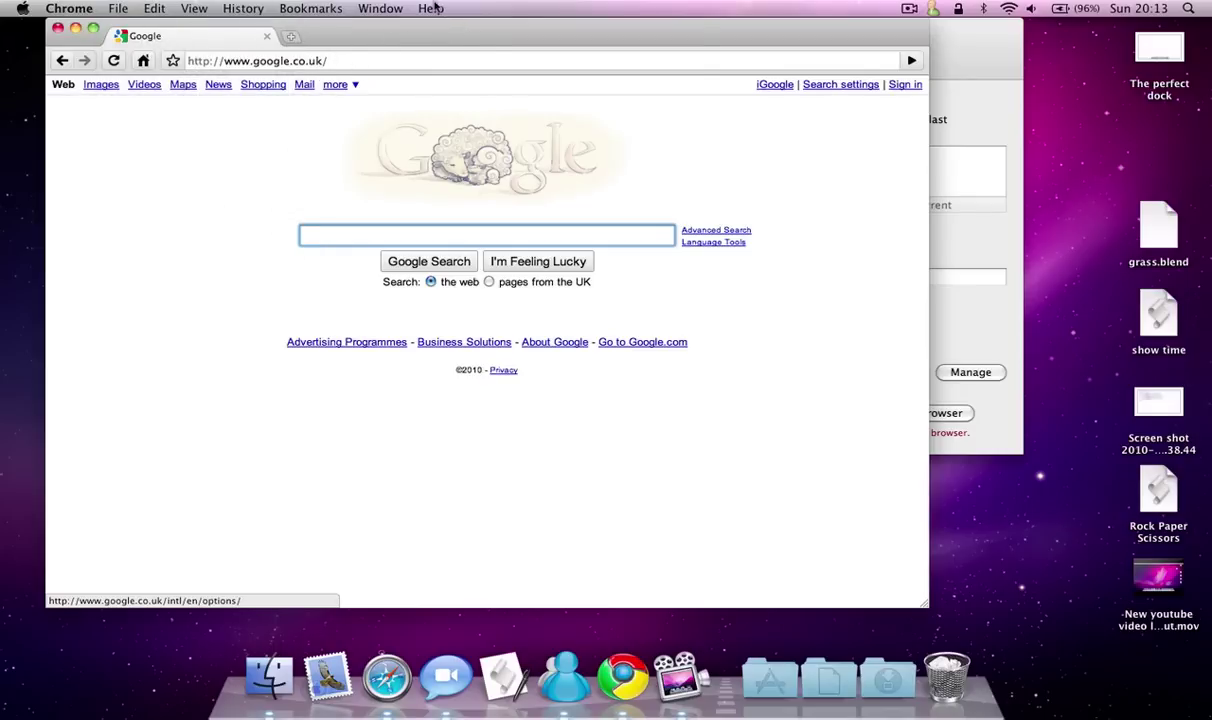
left_click(433, 8)
left_click(433, 8)
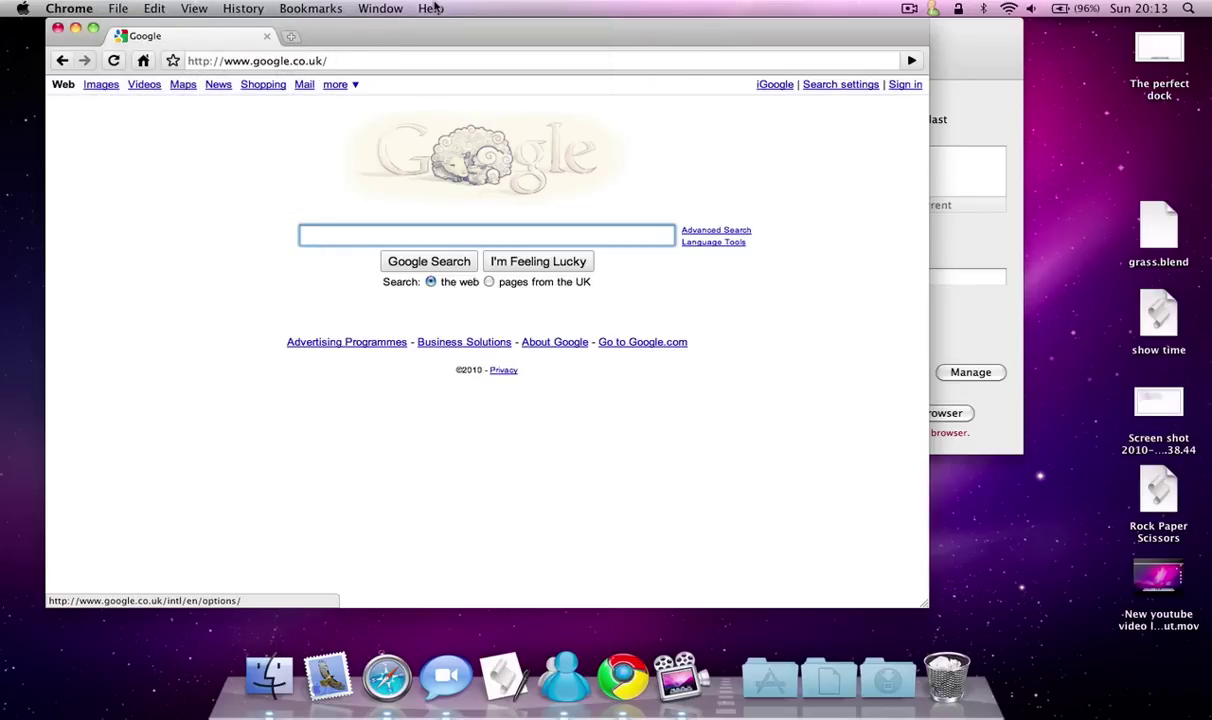
left_click(291, 37)
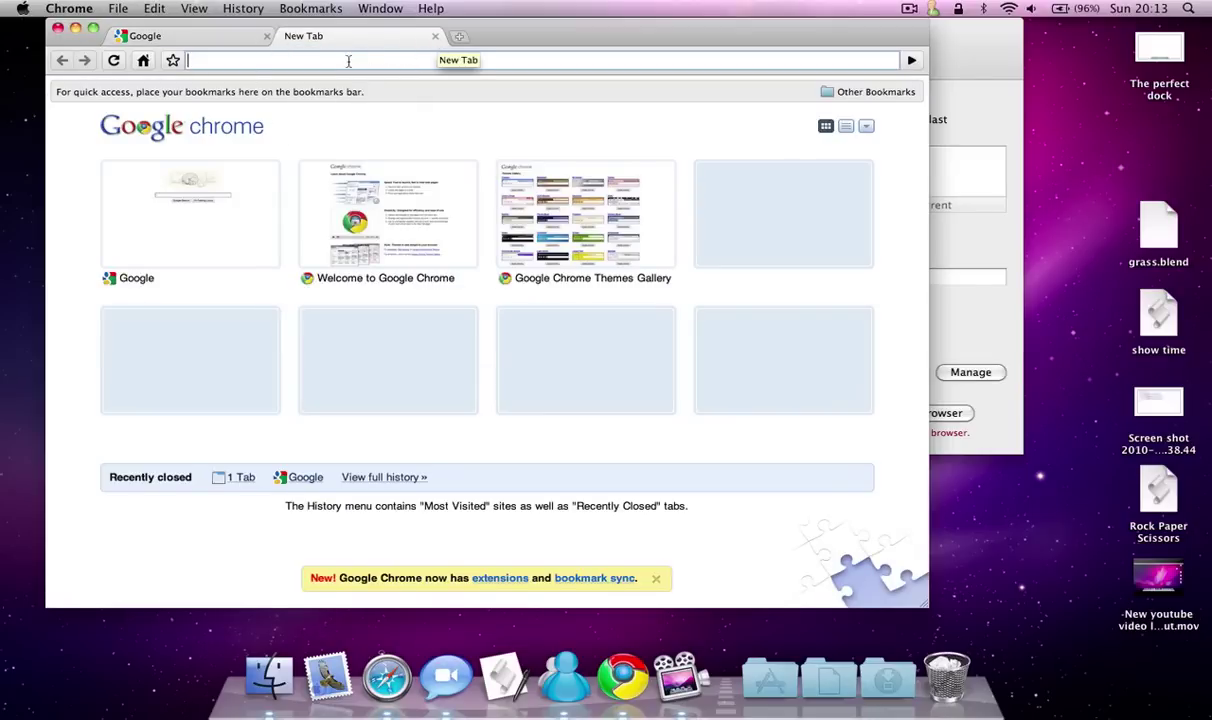
left_click(436, 37)
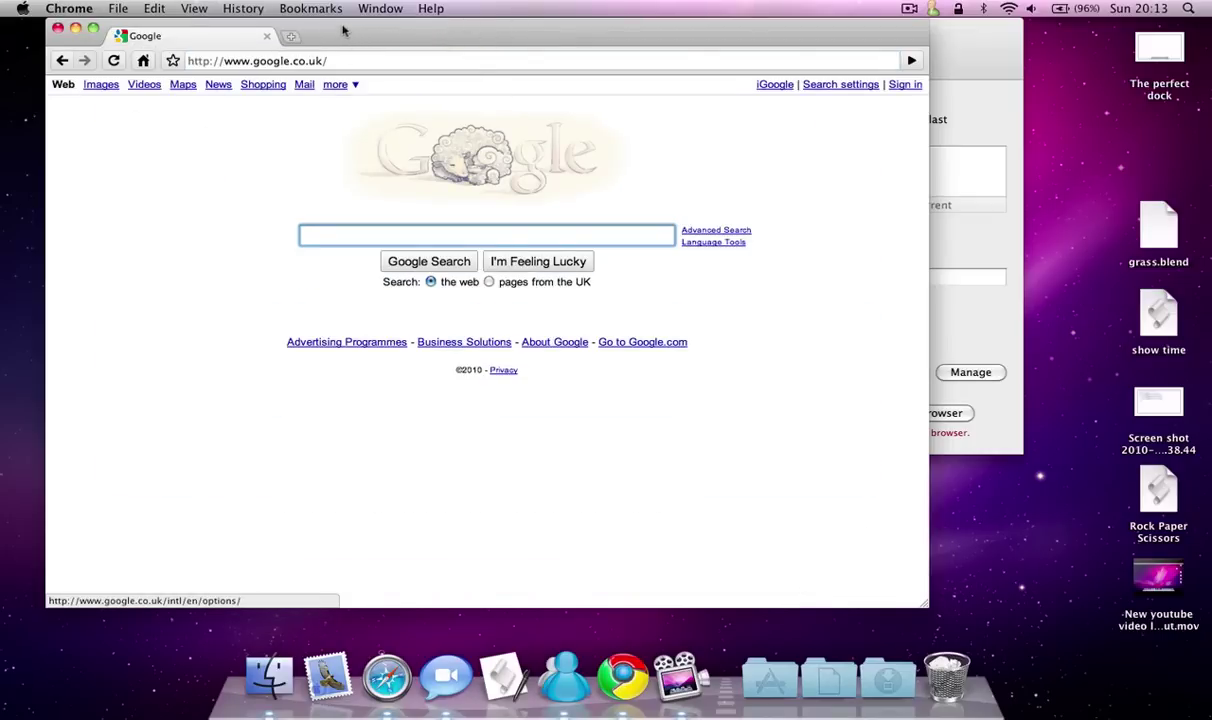
Move the browser window down and right, then browse the Edit and File menus
left_click_drag(343, 31, 353, 28)
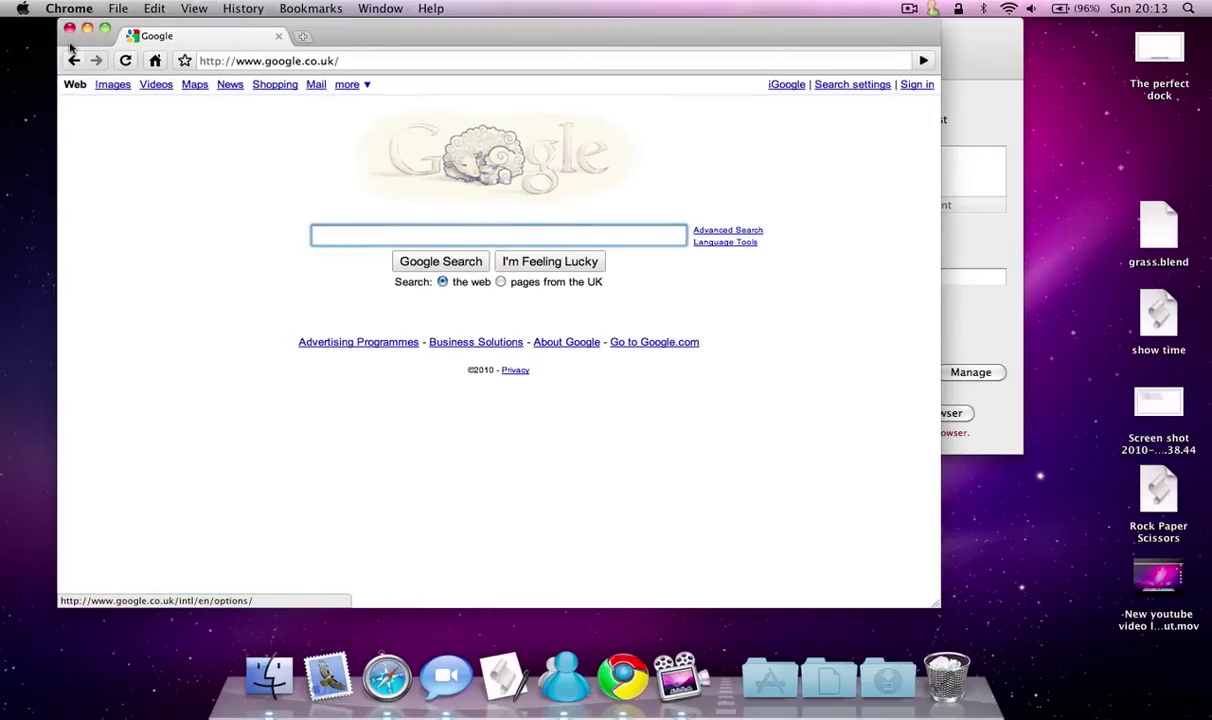
left_click_drag(70, 45, 168, 22)
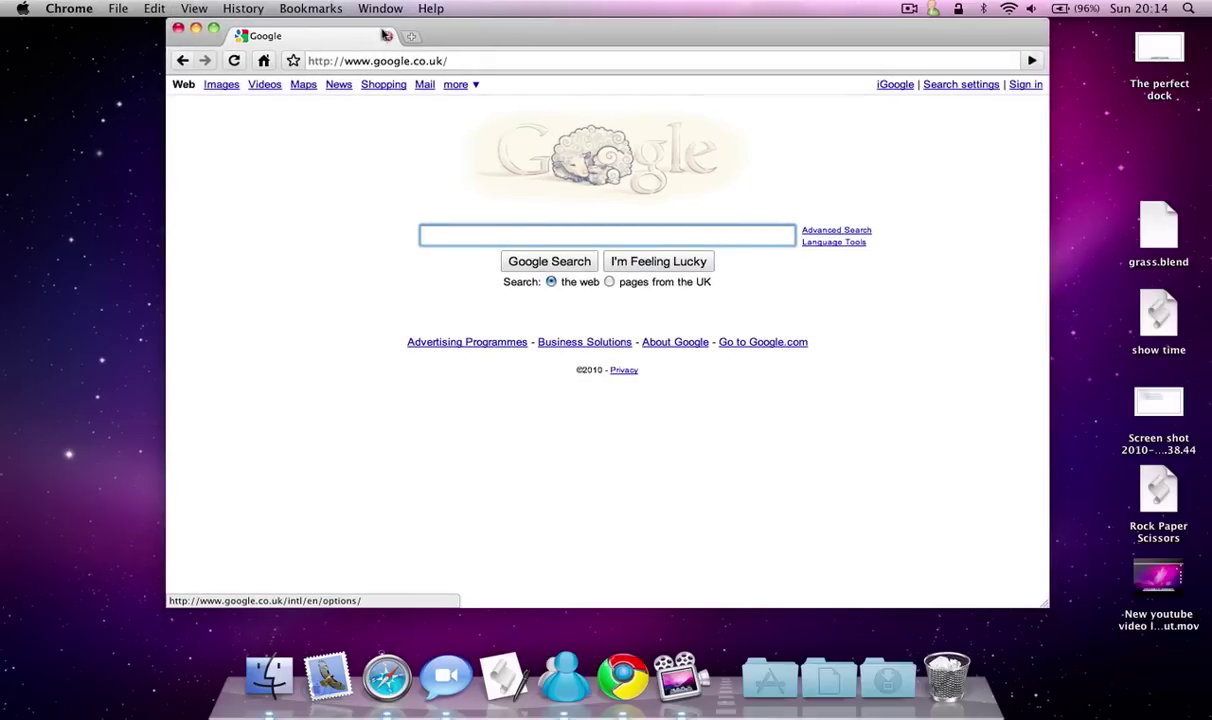
left_click(152, 8)
left_click(128, 7)
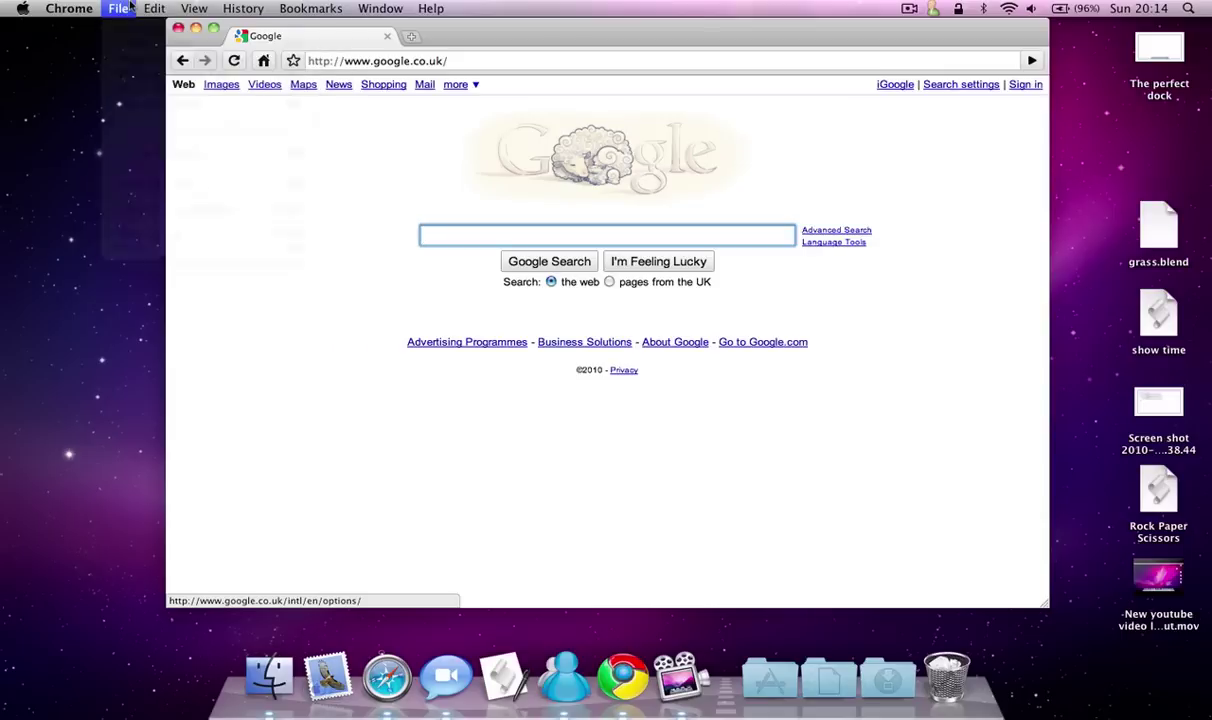
left_click(127, 8)
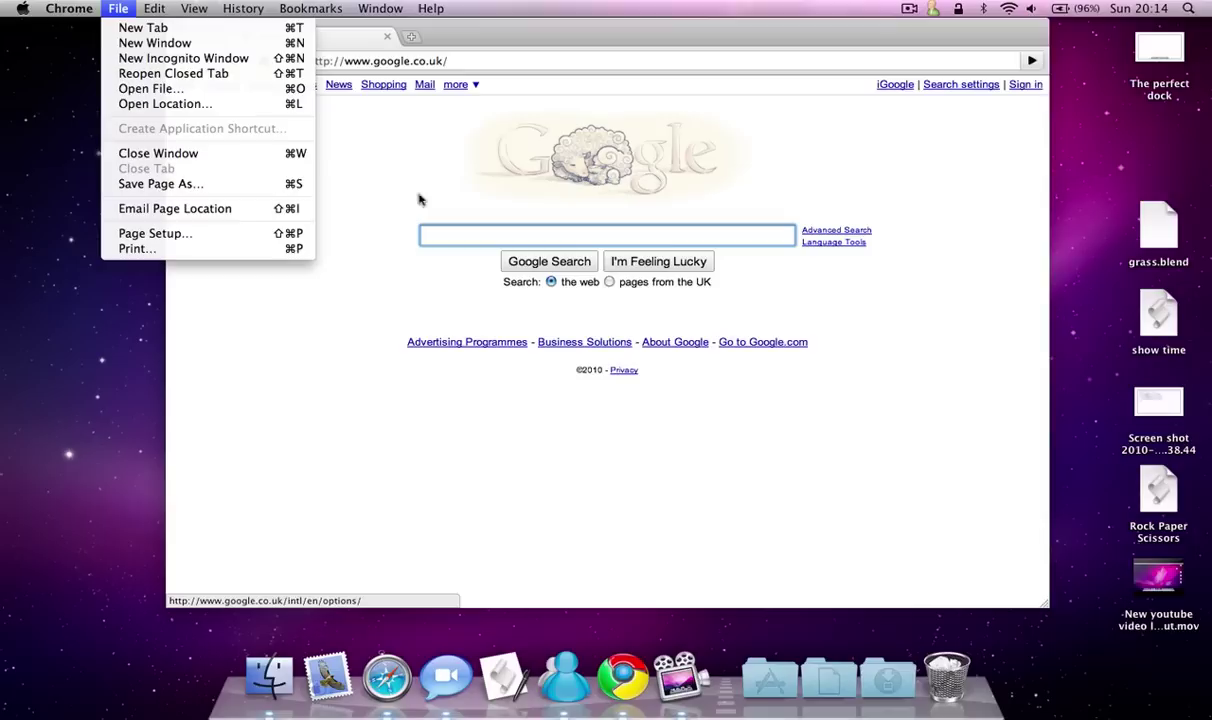
Dismiss the menu and open Preferences with Cmd+, nudging its window slightly right
mouse_move(87, 8)
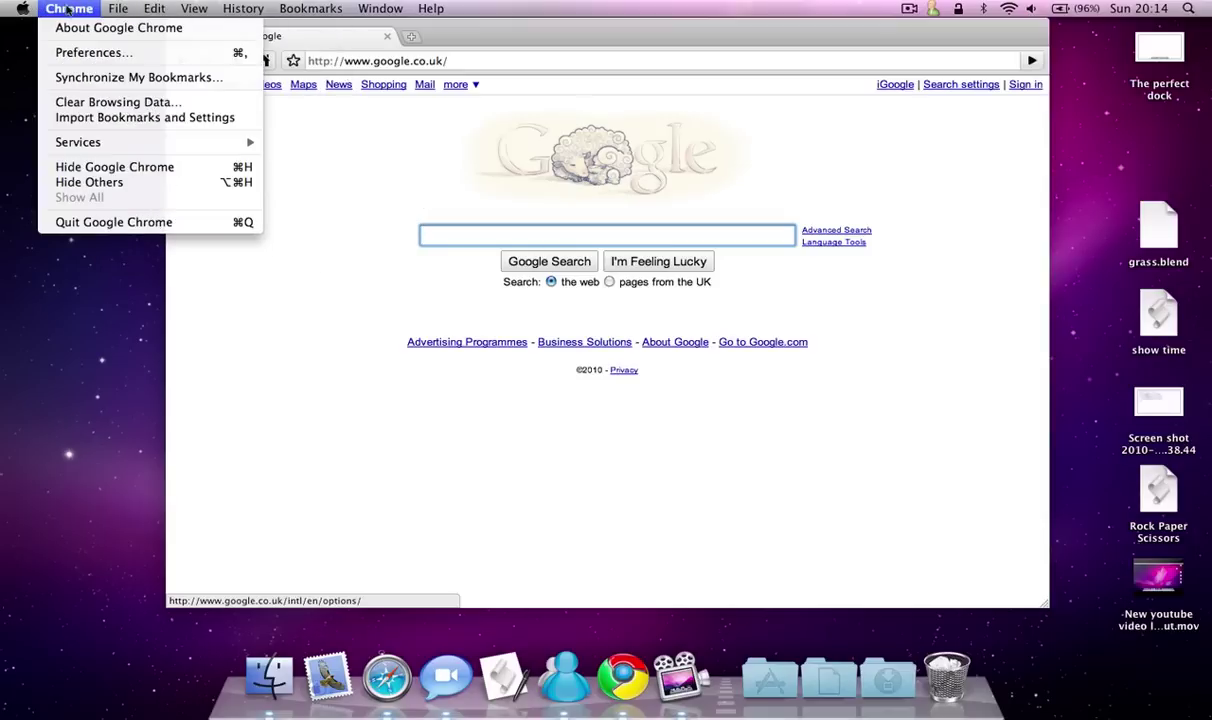
left_click(530, 105)
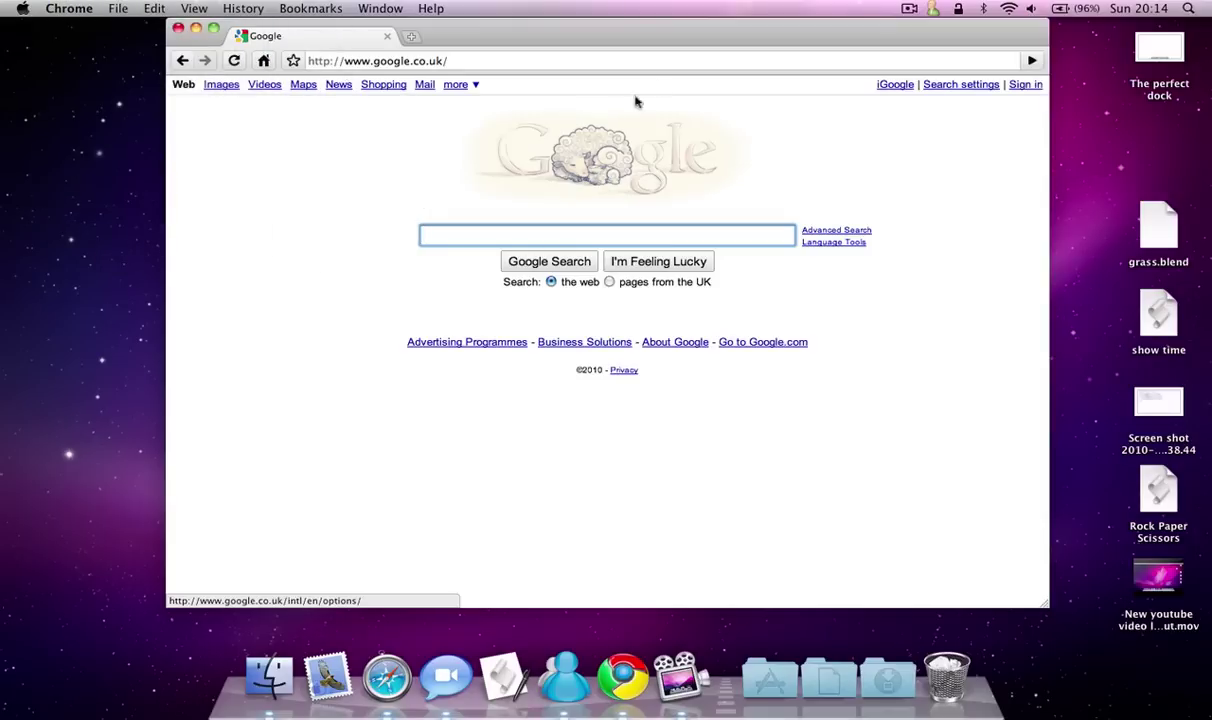
key("super+comma")
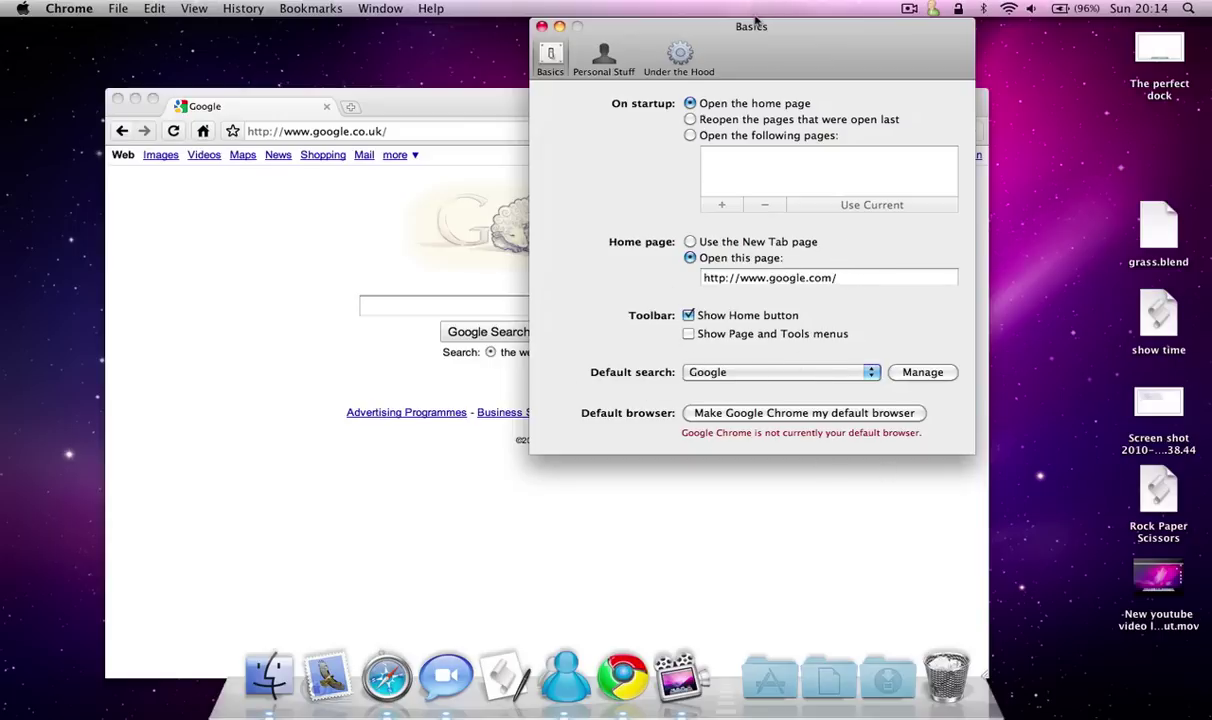
left_click_drag(755, 20, 769, 20)
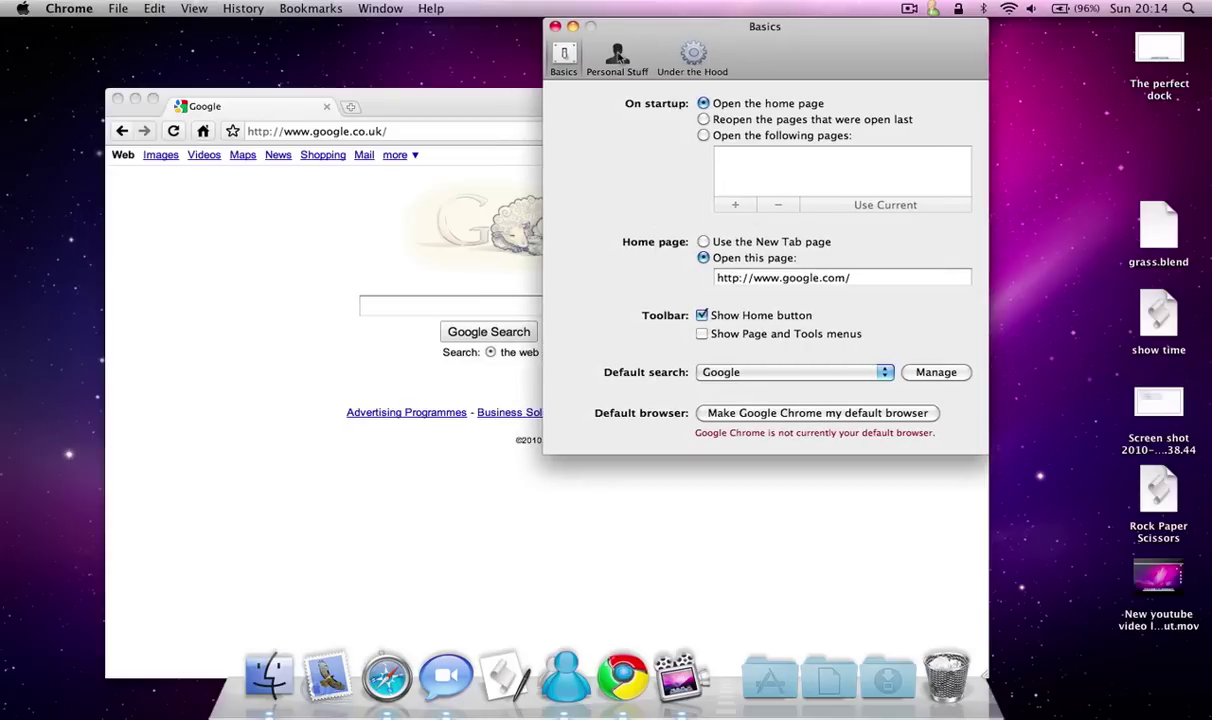
Switch Preferences to Personal Stuff to view bookmark sync, password saving and autofill settings
left_click(624, 52)
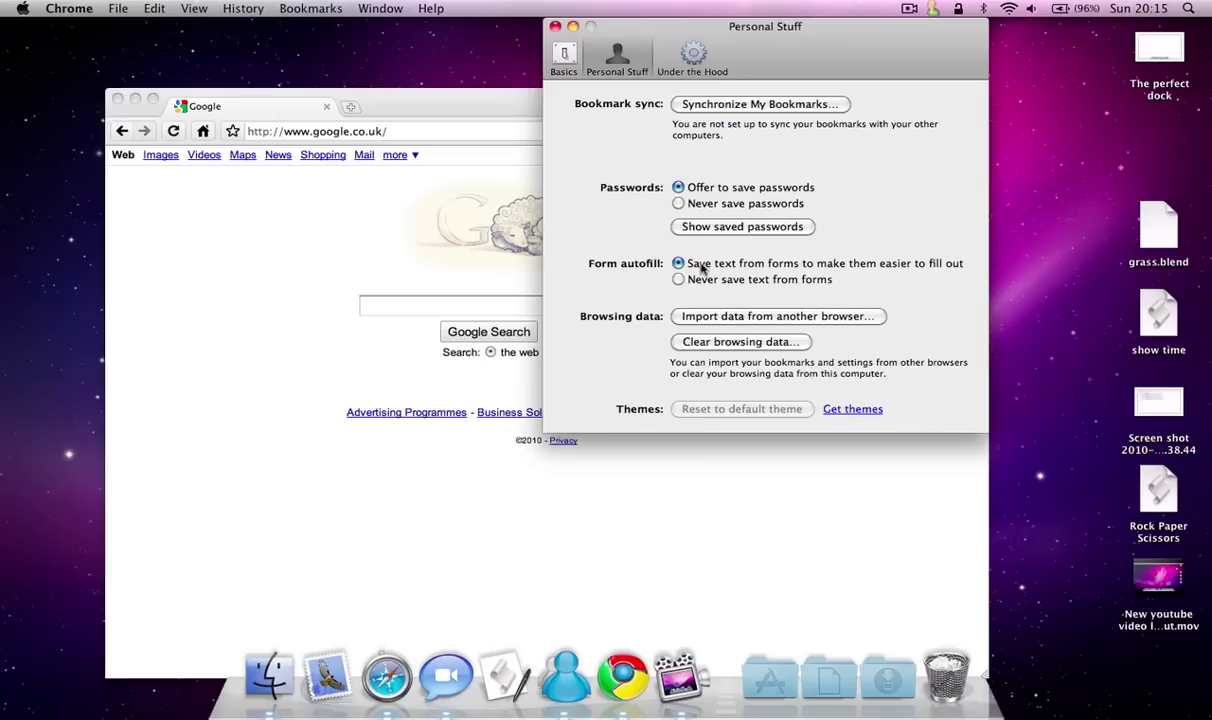
Switch to Under the Hood preferences and scroll down to the Downloads settings
left_click(664, 62)
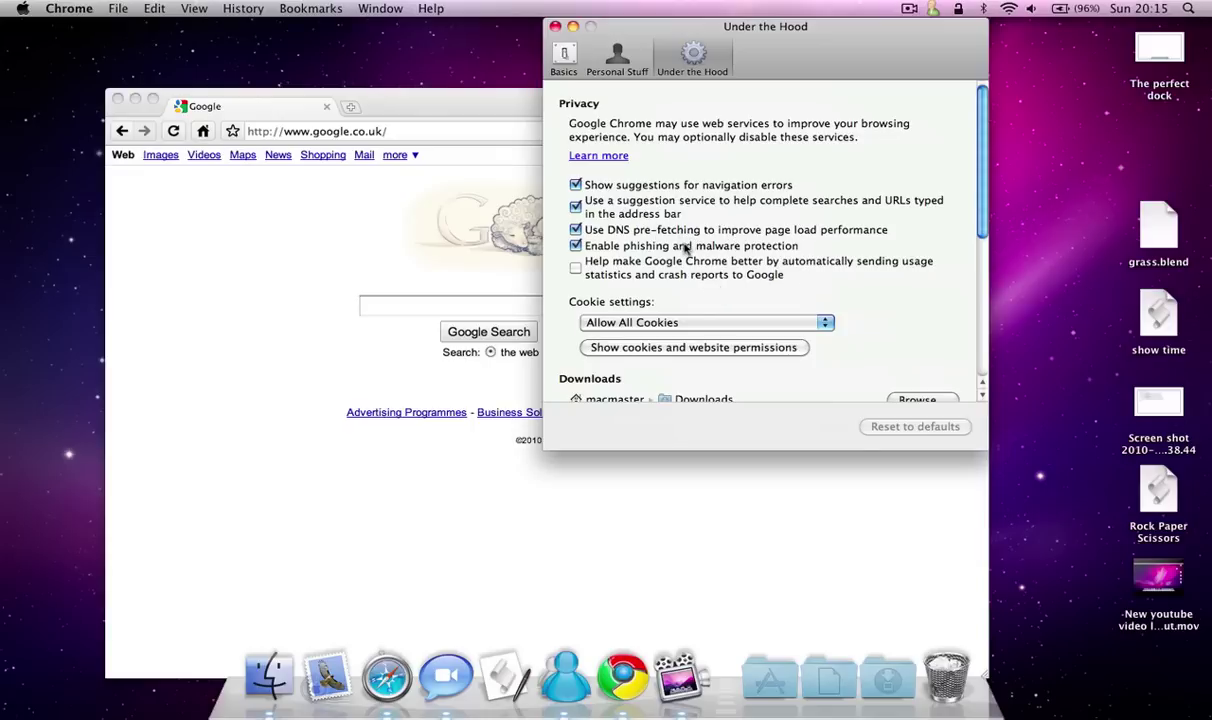
scroll(732, 236, "down", 5)
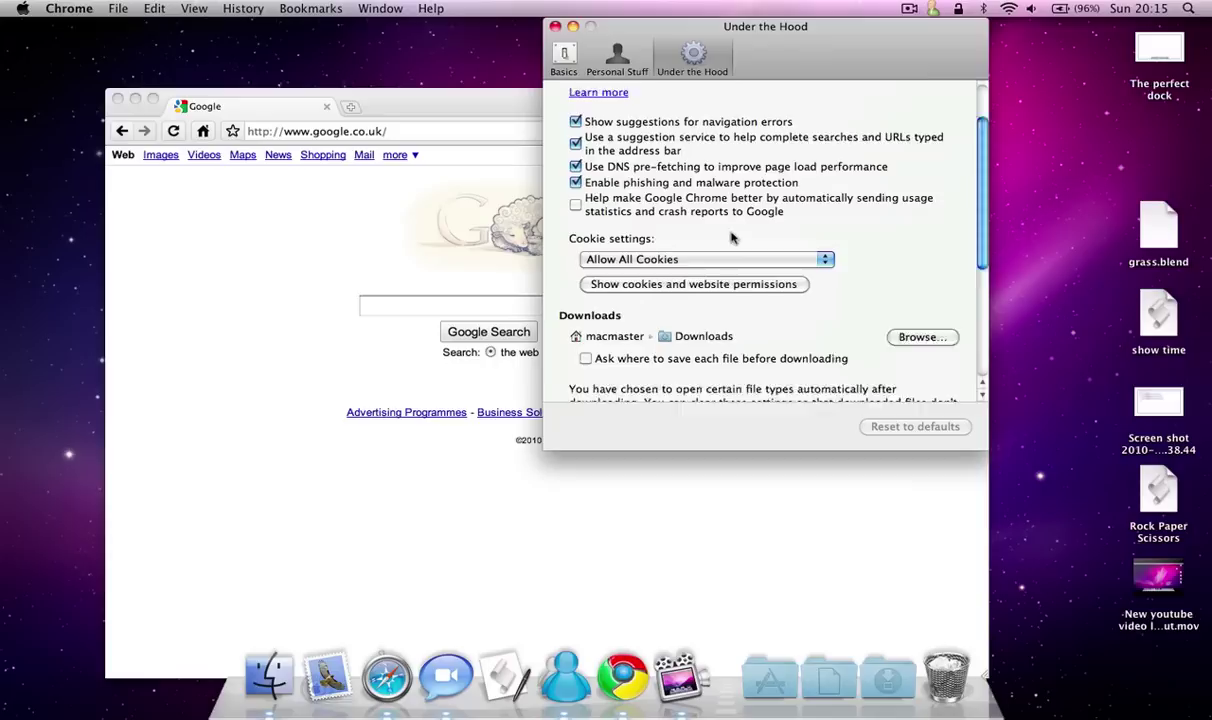
scroll(732, 237, "down", 1)
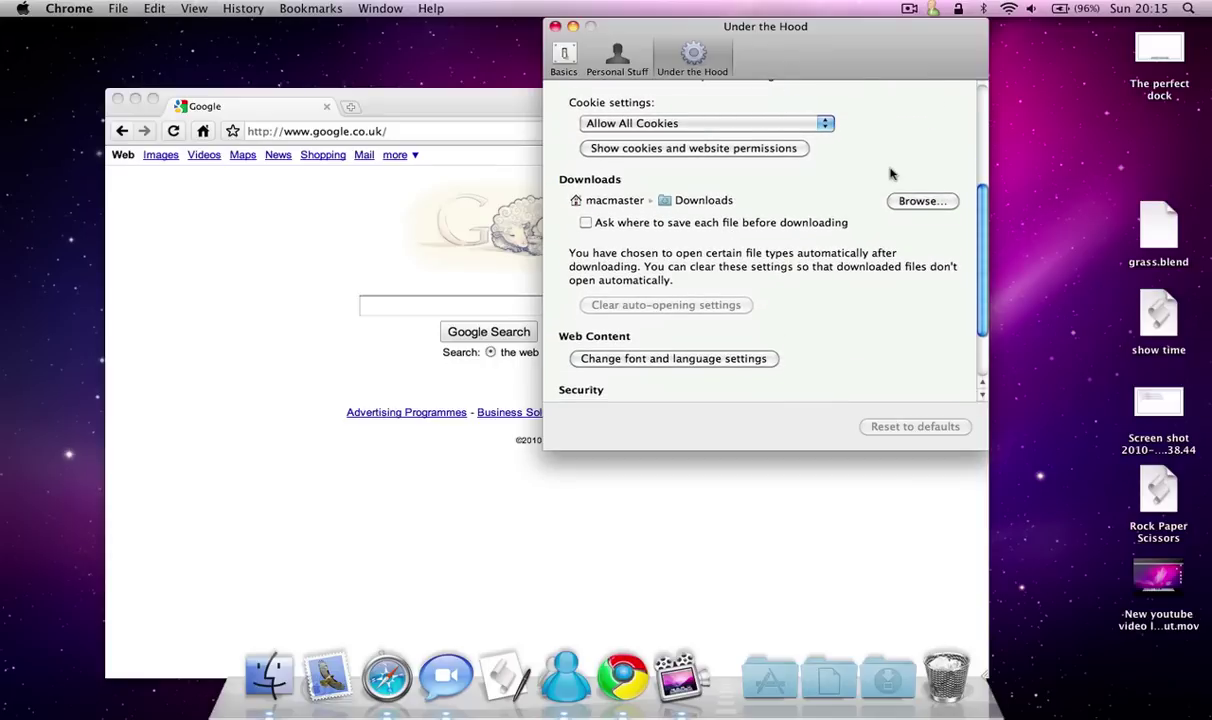
scroll(891, 173, "down", 1)
scroll(891, 173, "down", 1)
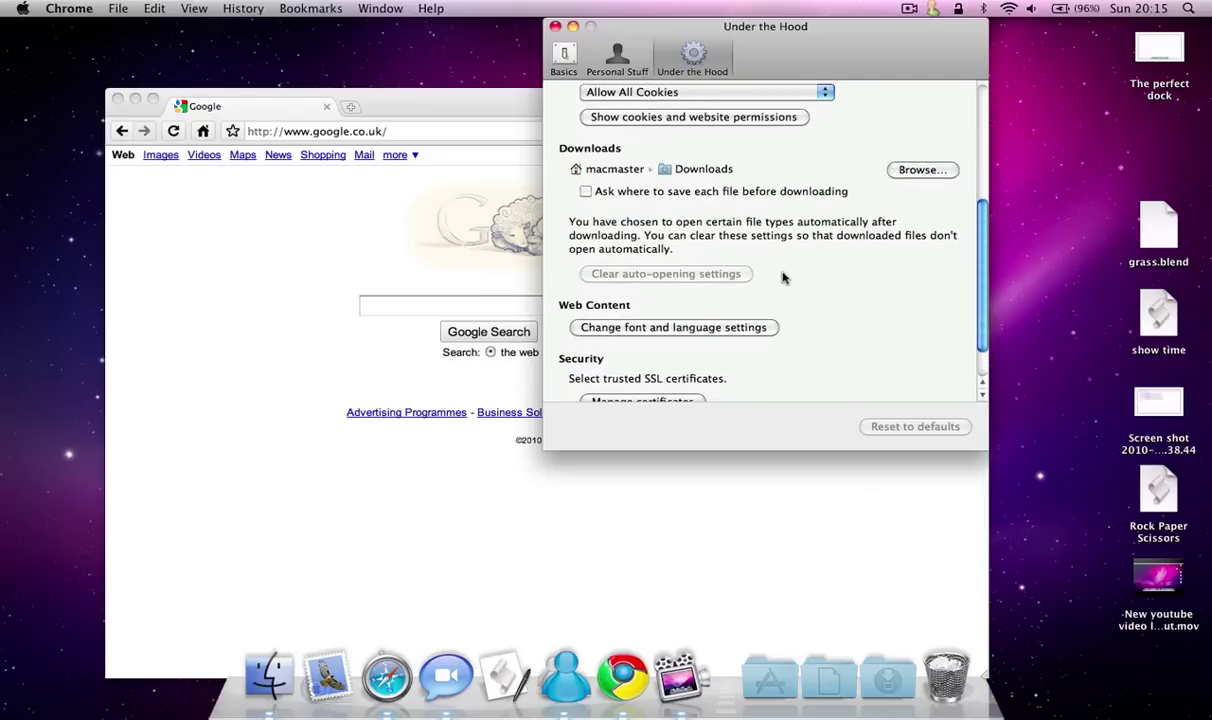
scroll(838, 288, "down", 3)
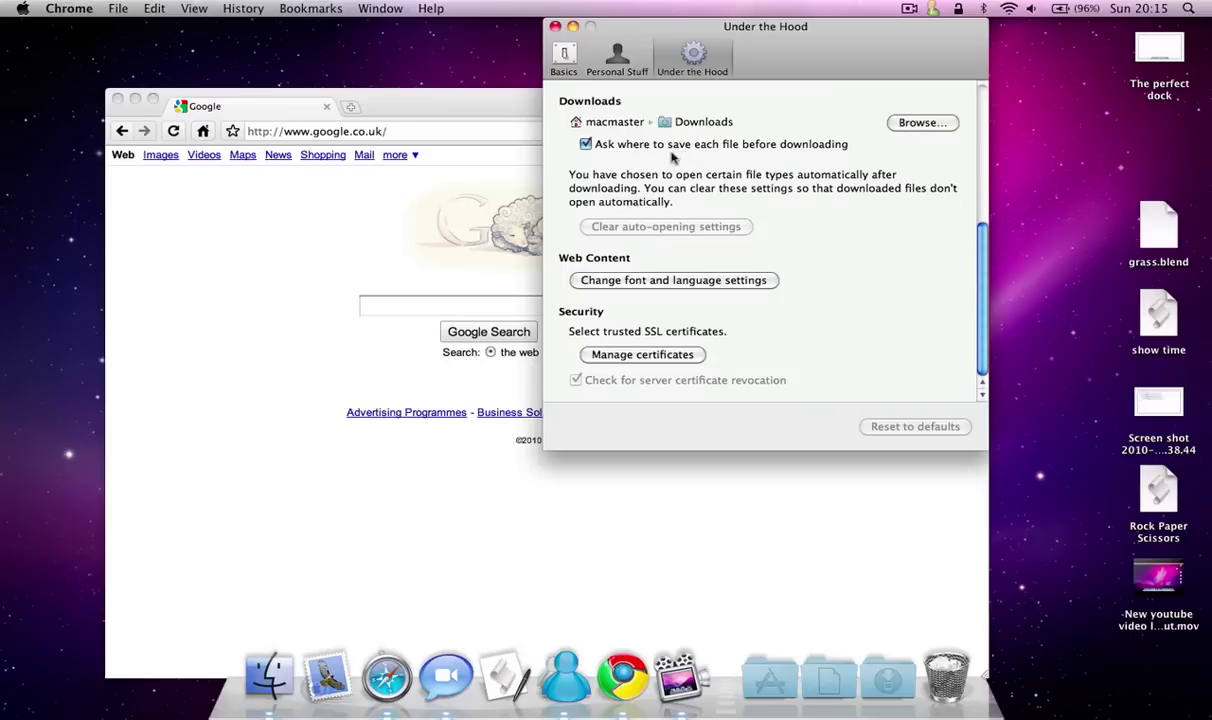
Return the Preferences window to the Basics pane and shift it back to the right
left_click_drag(648, 22, 493, 25)
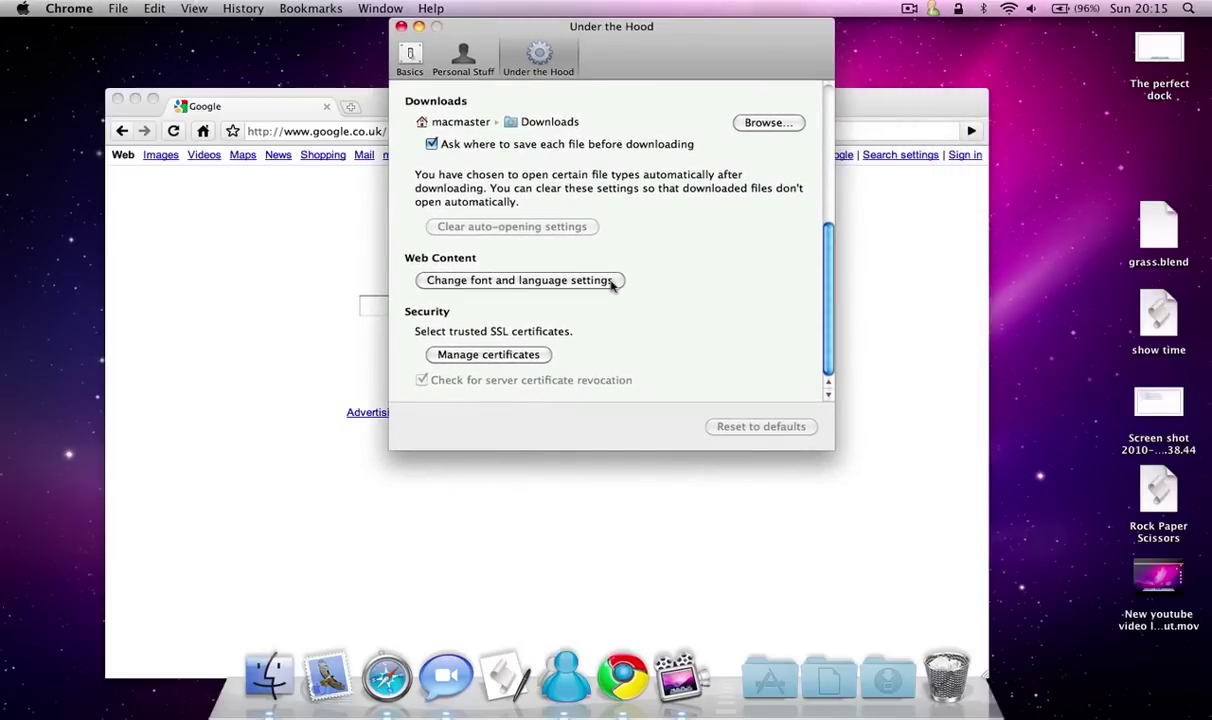
scroll(582, 272, "up", 5)
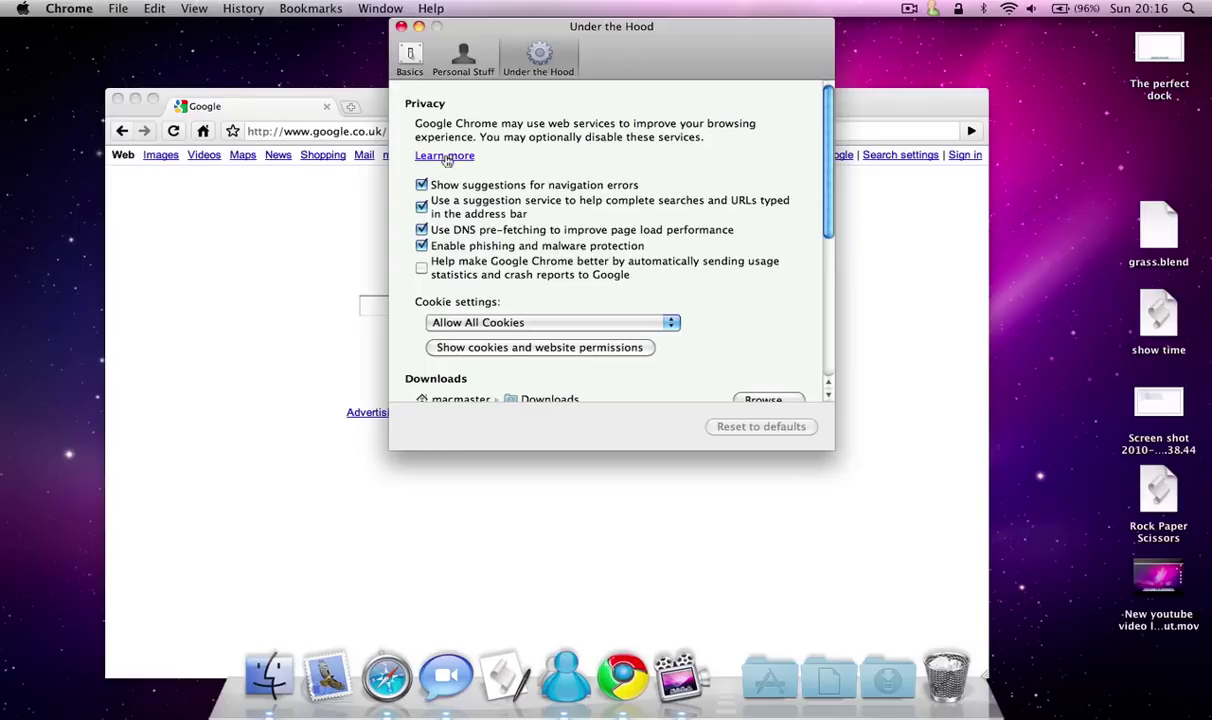
left_click(408, 60)
left_click_drag(487, 41, 654, 38)
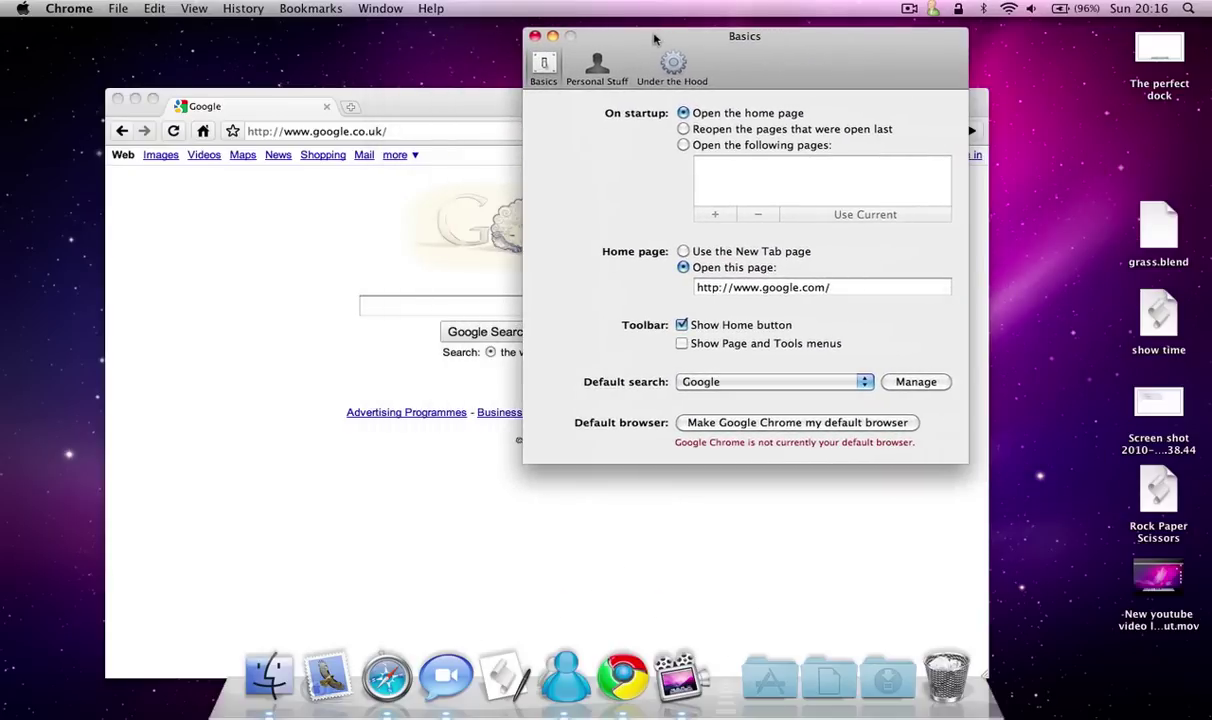
Bring the Google window forward, move it to the screen top, enlarge it, and open View
left_click(421, 95)
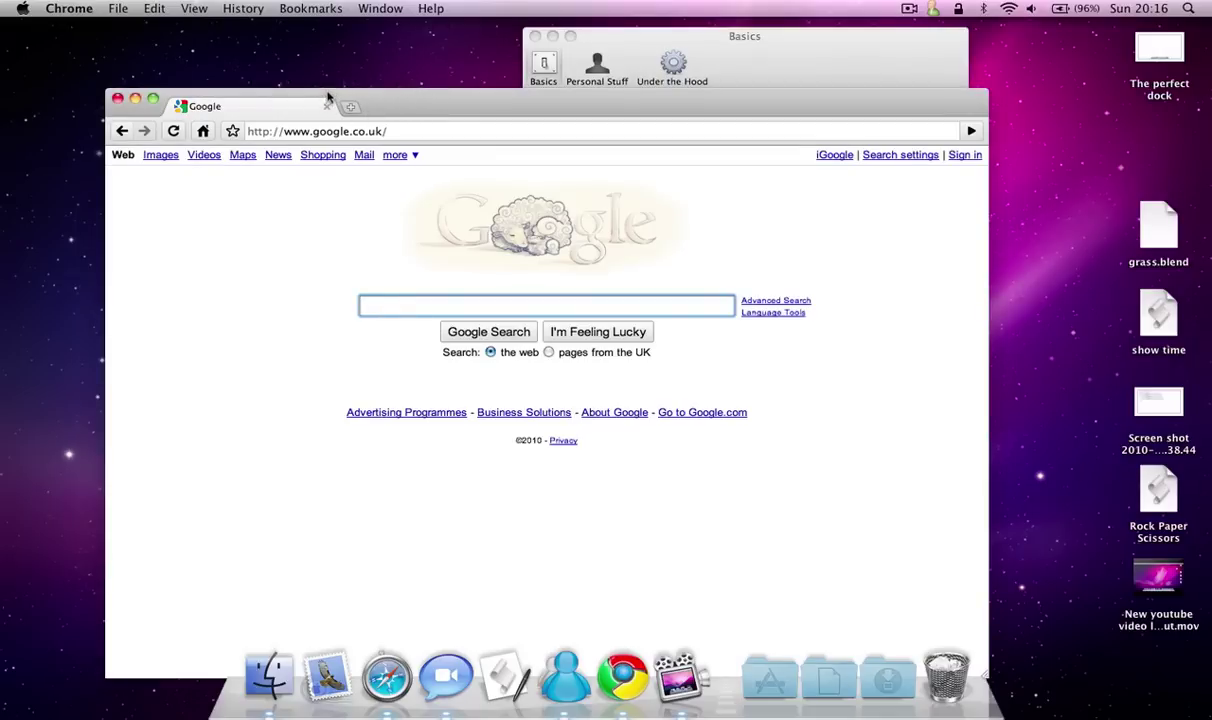
left_click_drag(328, 97, 370, 14)
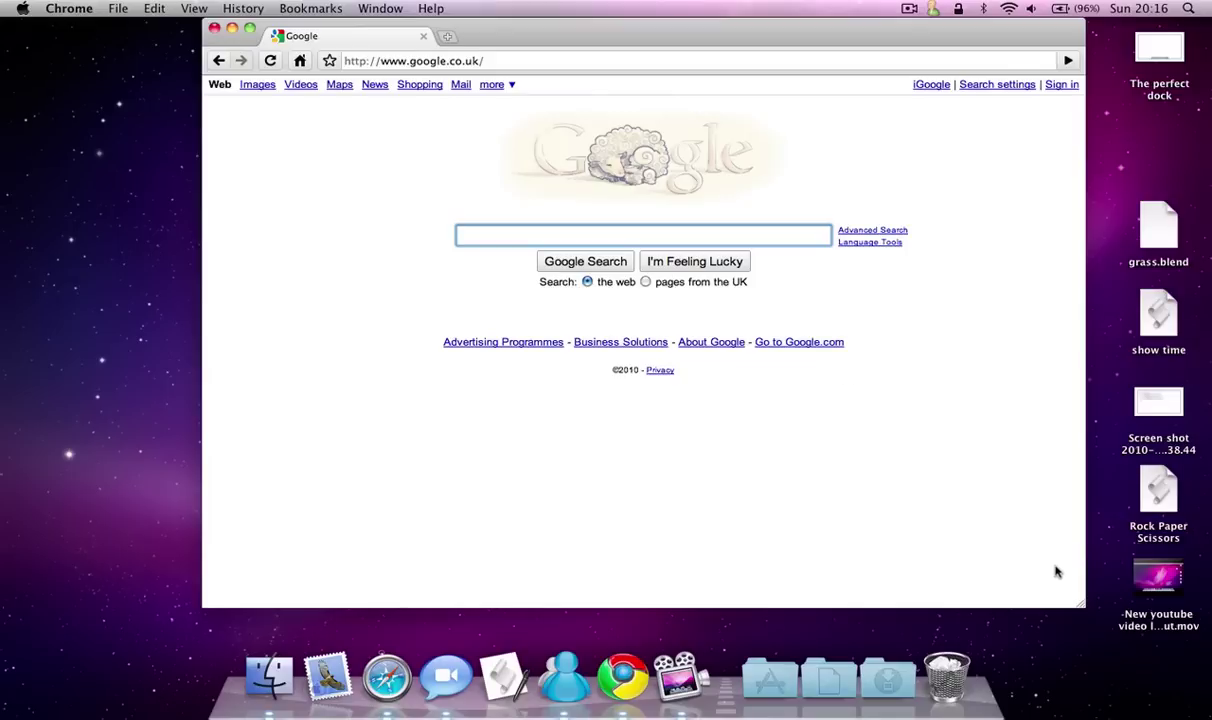
left_click_drag(1084, 607, 1208, 625)
left_click(195, 8)
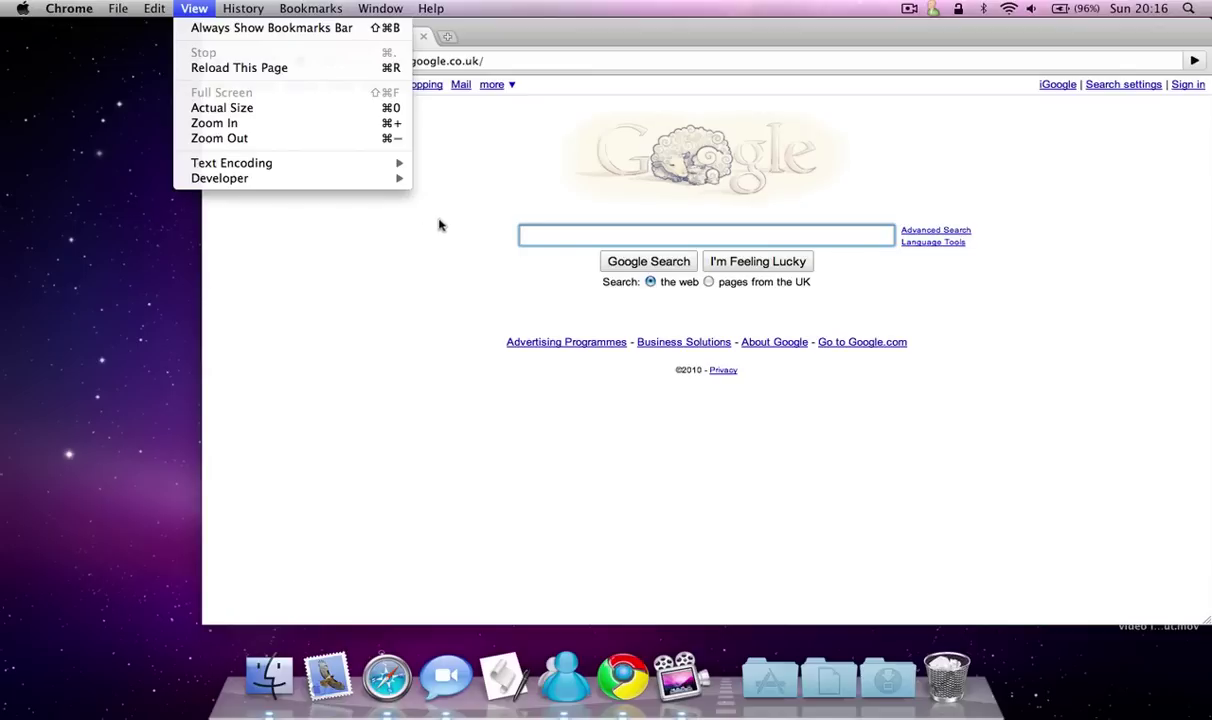
Show the View > Developer submenu listing View Source, Developer Tools, JavaScript Console and Task Manager
mouse_move(295, 172)
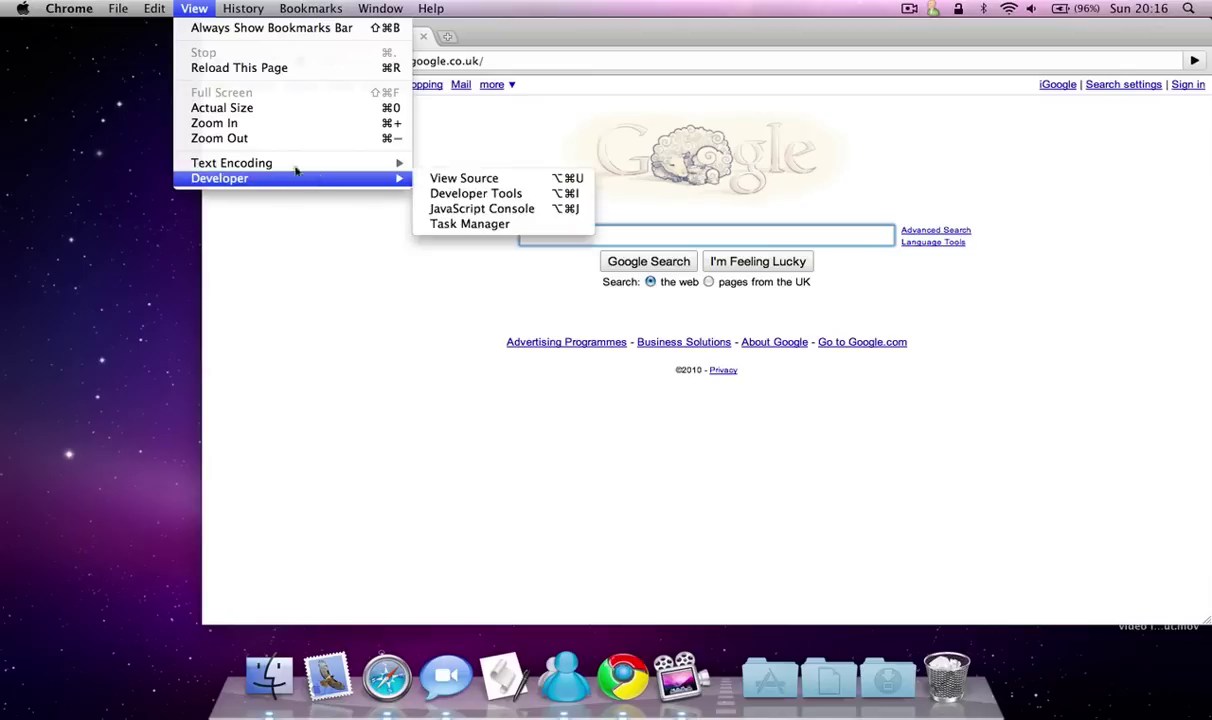
left_click(180, 8)
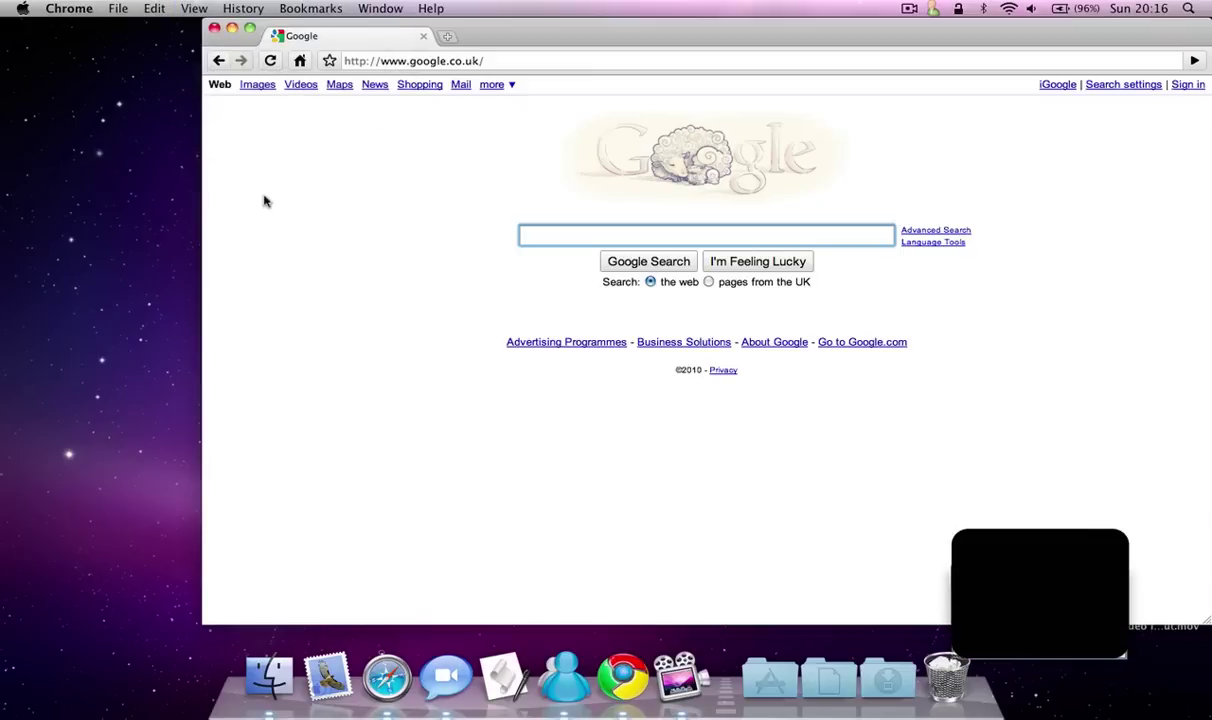
left_click(194, 8)
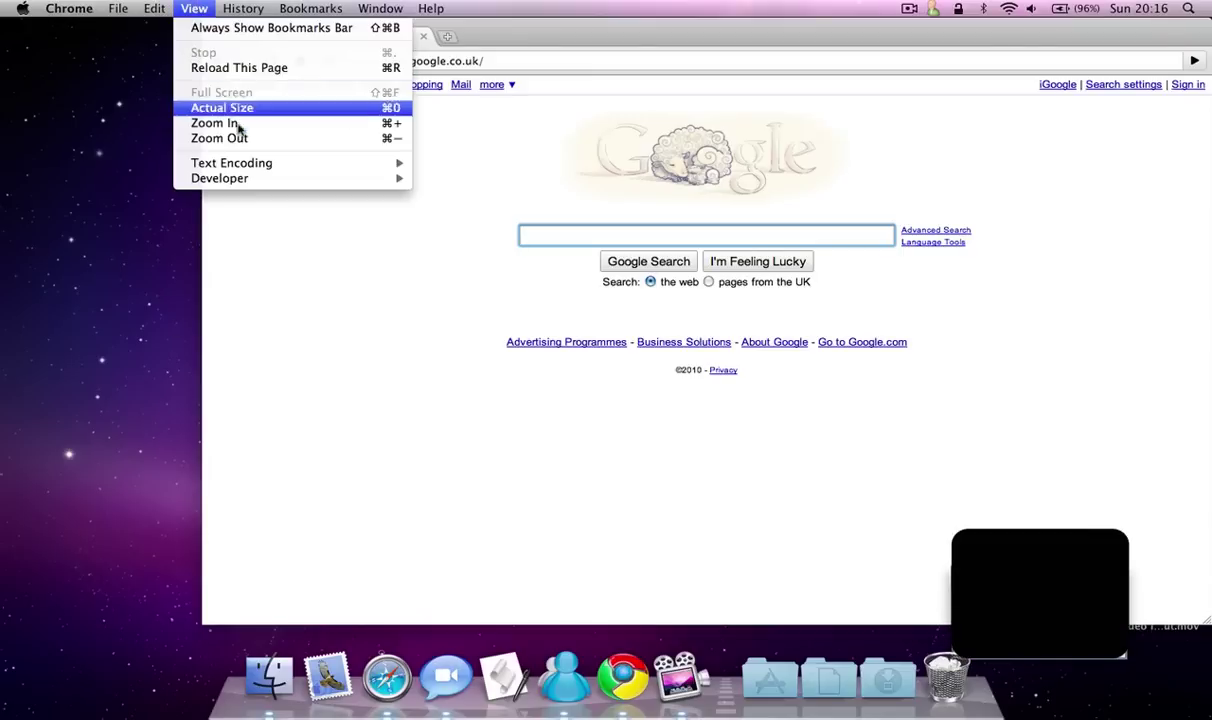
mouse_move(281, 183)
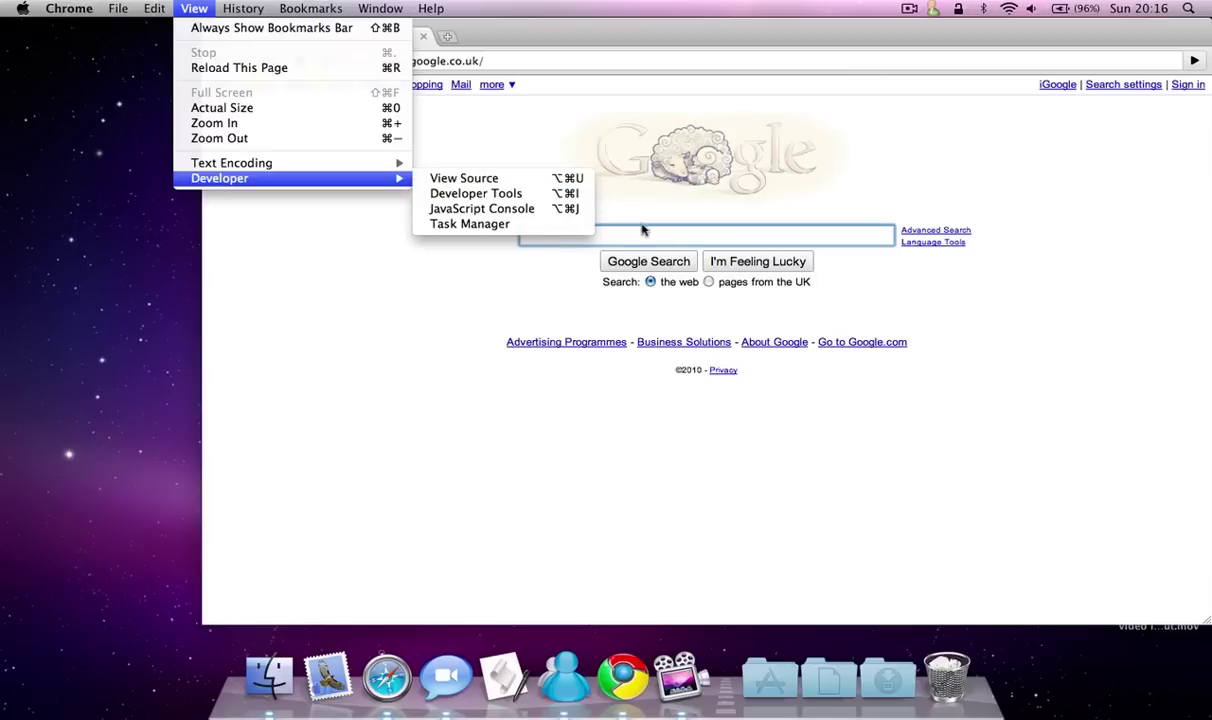
Open Task Manager, move it aside, and inspect the Browser and Google tab process rows
left_click(516, 222)
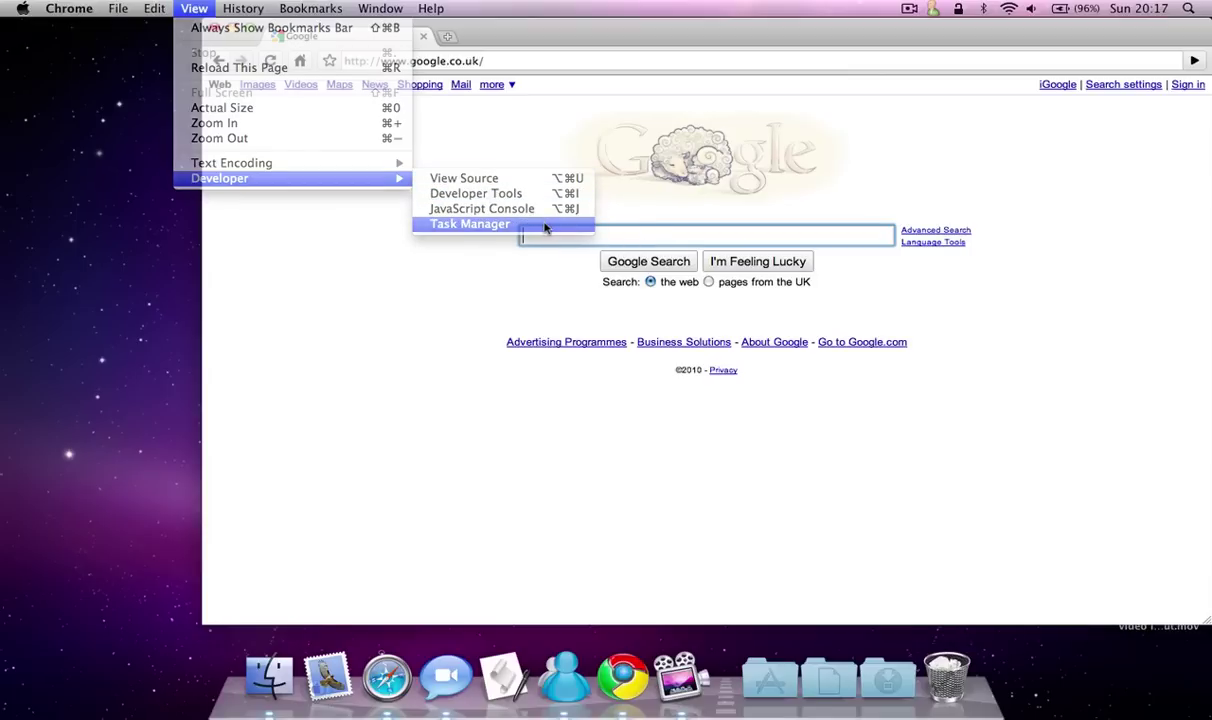
left_click_drag(427, 307, 350, 253)
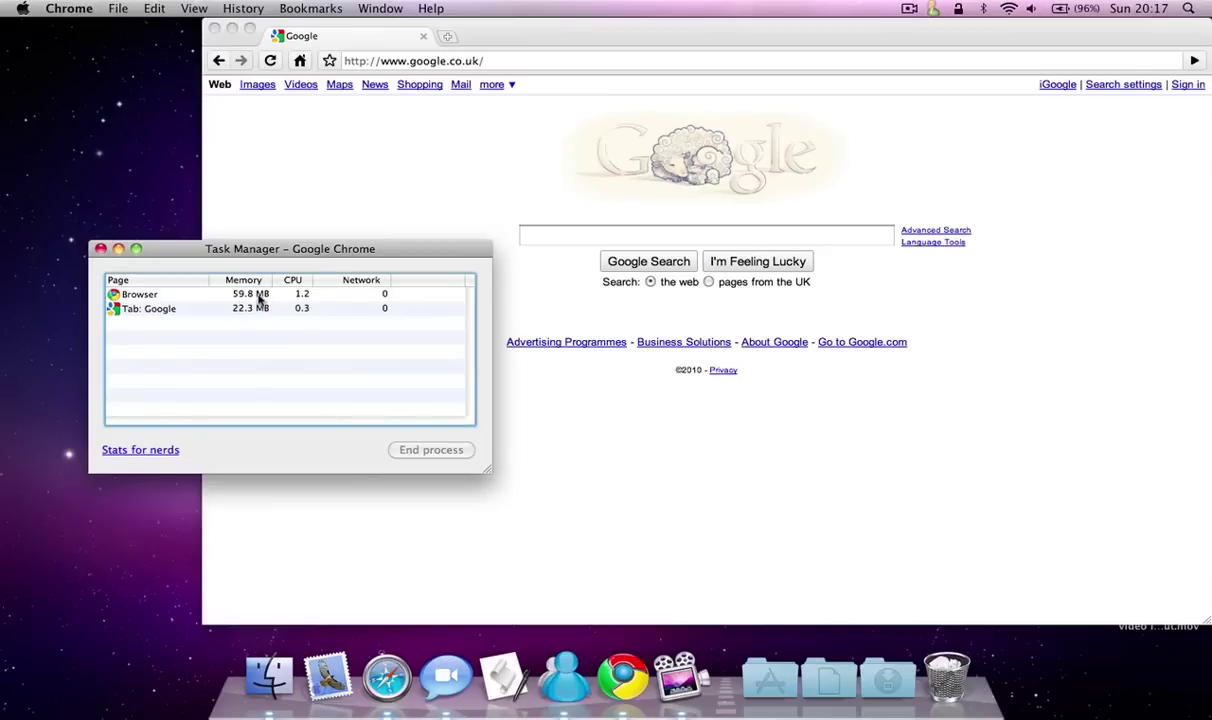
left_click(255, 296)
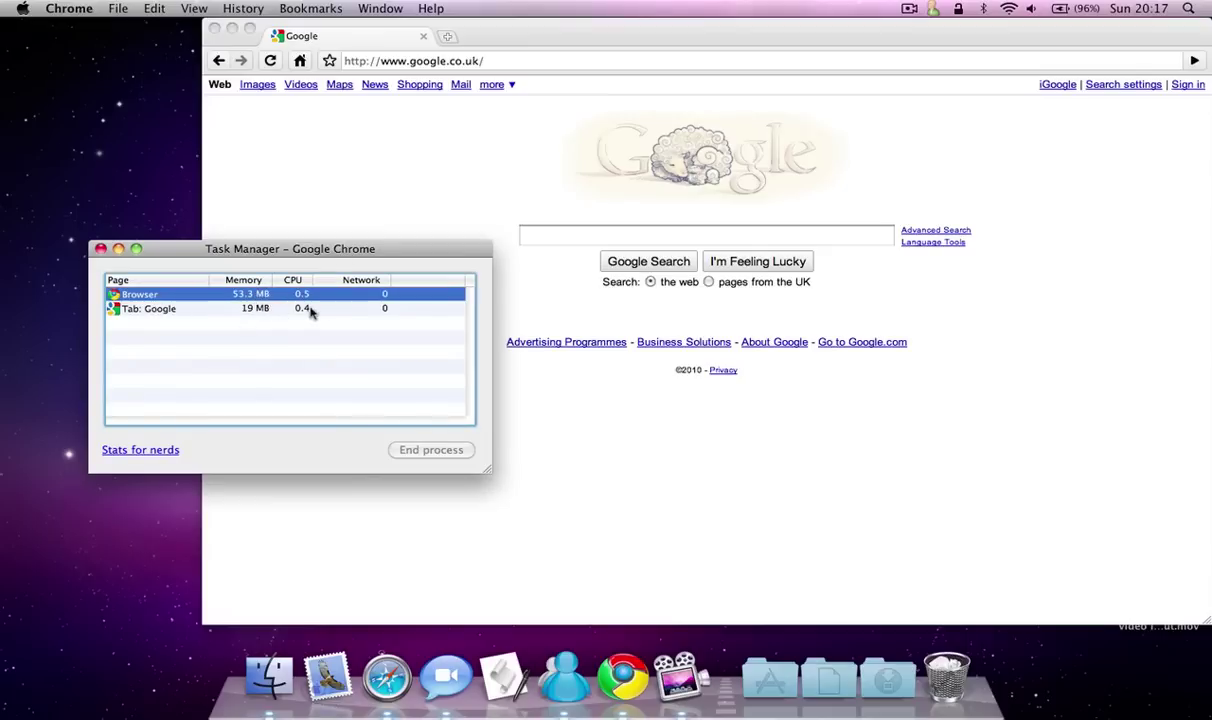
left_click(287, 350)
mouse_move(272, 309)
left_mouse_down()
mouse_move(269, 284)
mouse_move(279, 330)
left_mouse_up()
left_click(281, 335)
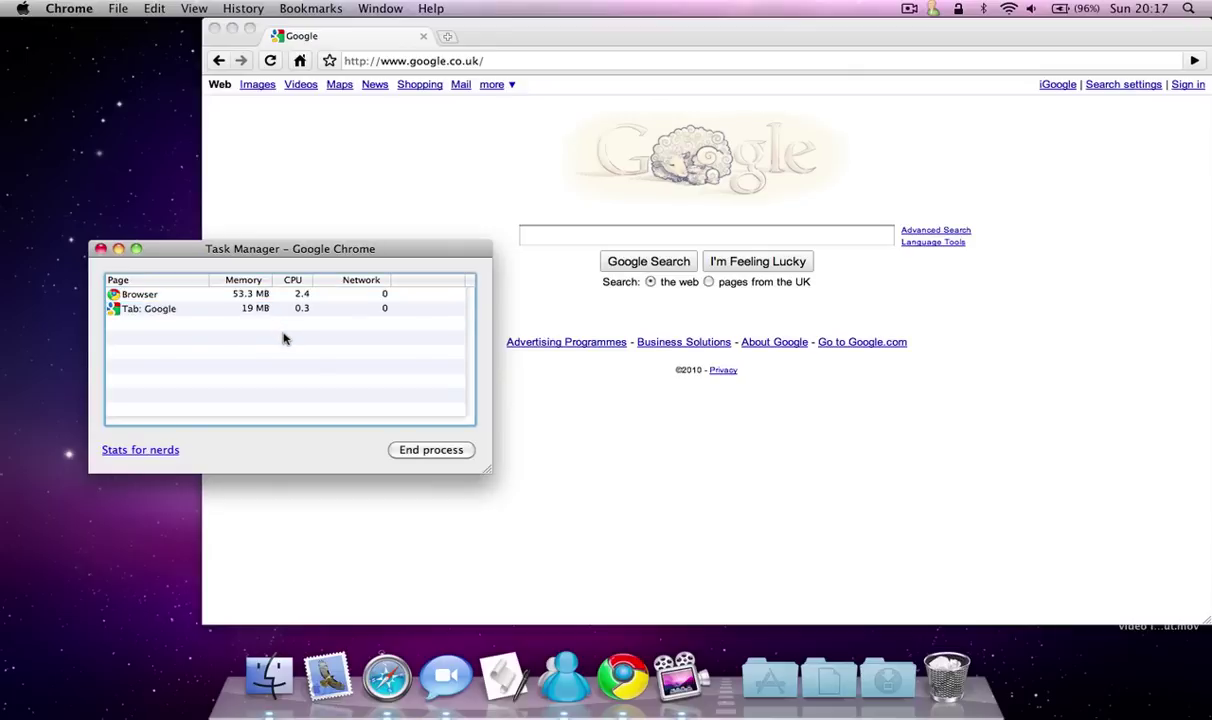
Open the about:memory stats page and review its overcount note and diagnostics process row
left_click(143, 452)
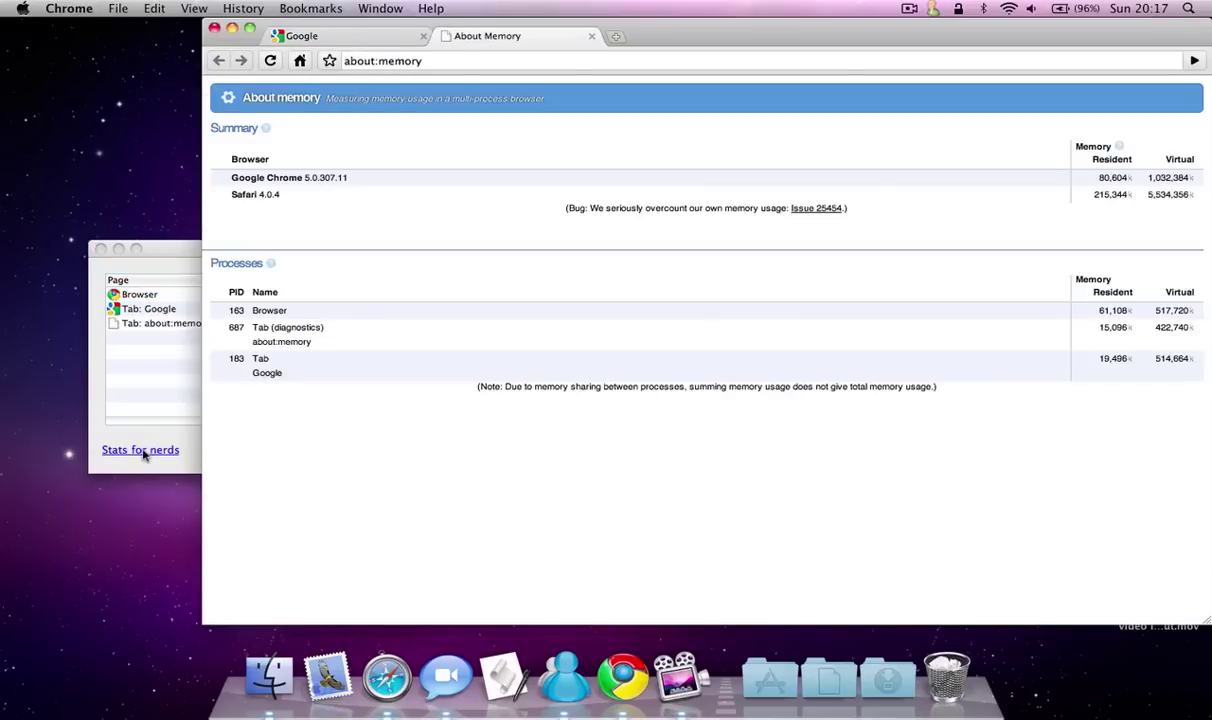
left_click_drag(174, 248, 109, 234)
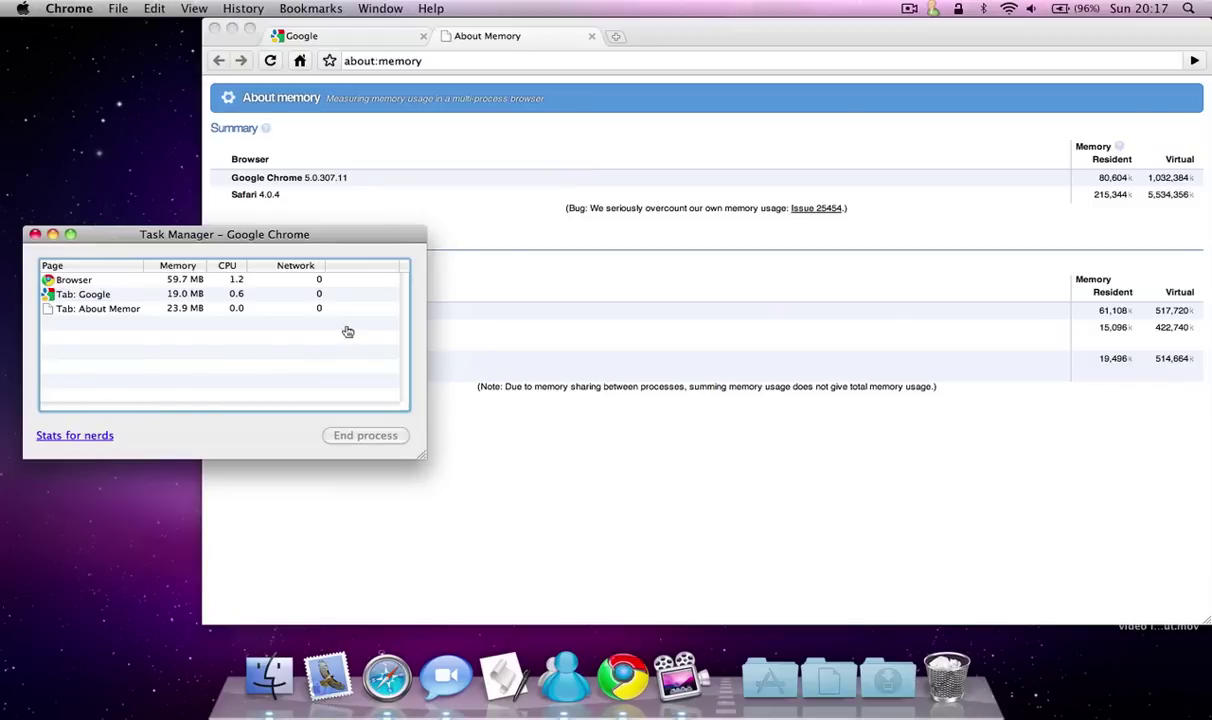
left_click(637, 190)
left_click_drag(645, 209, 869, 209)
left_click(901, 210)
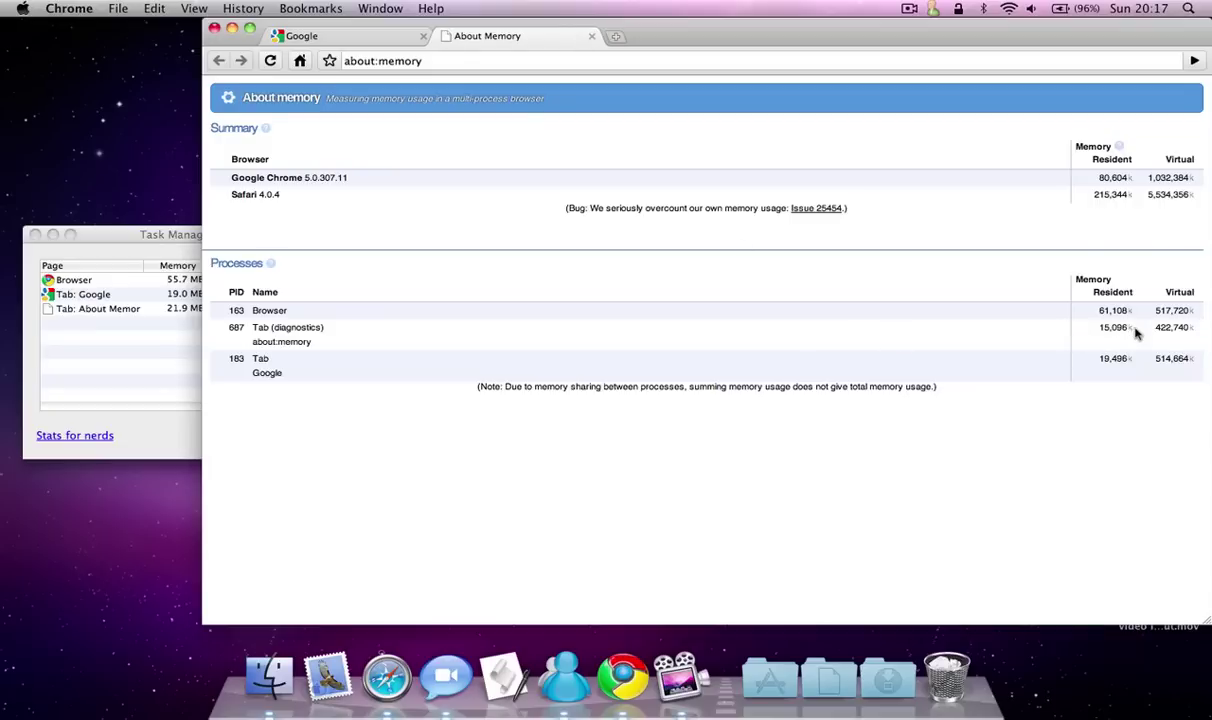
left_click_drag(1135, 333, 1066, 331)
left_click(1061, 331)
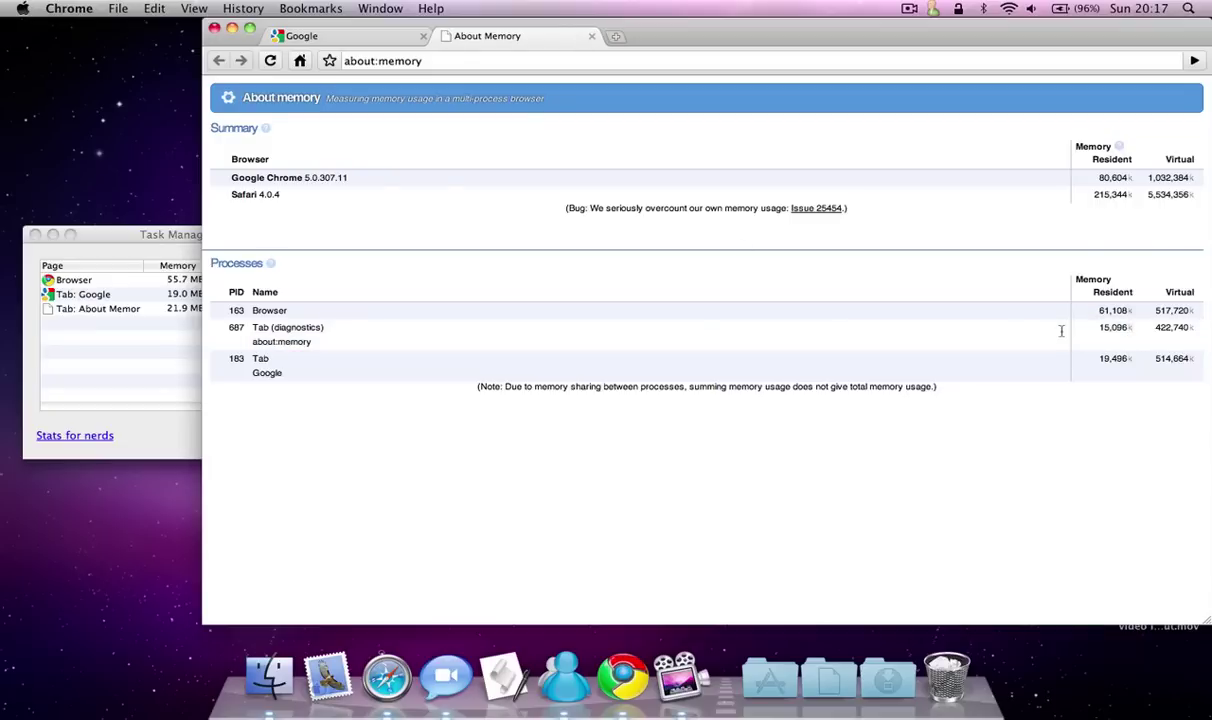
Close the about:memory tab and open Developer Tools for the Google page from View > Developer
left_click(591, 37)
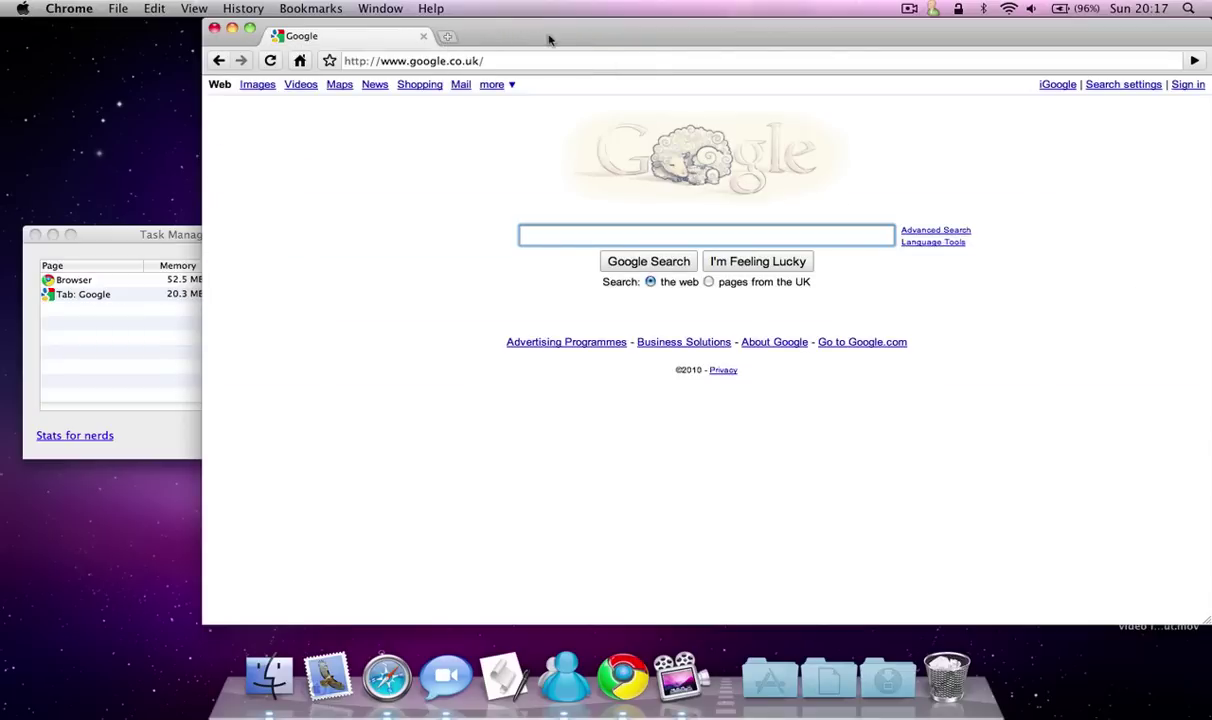
left_click(198, 7)
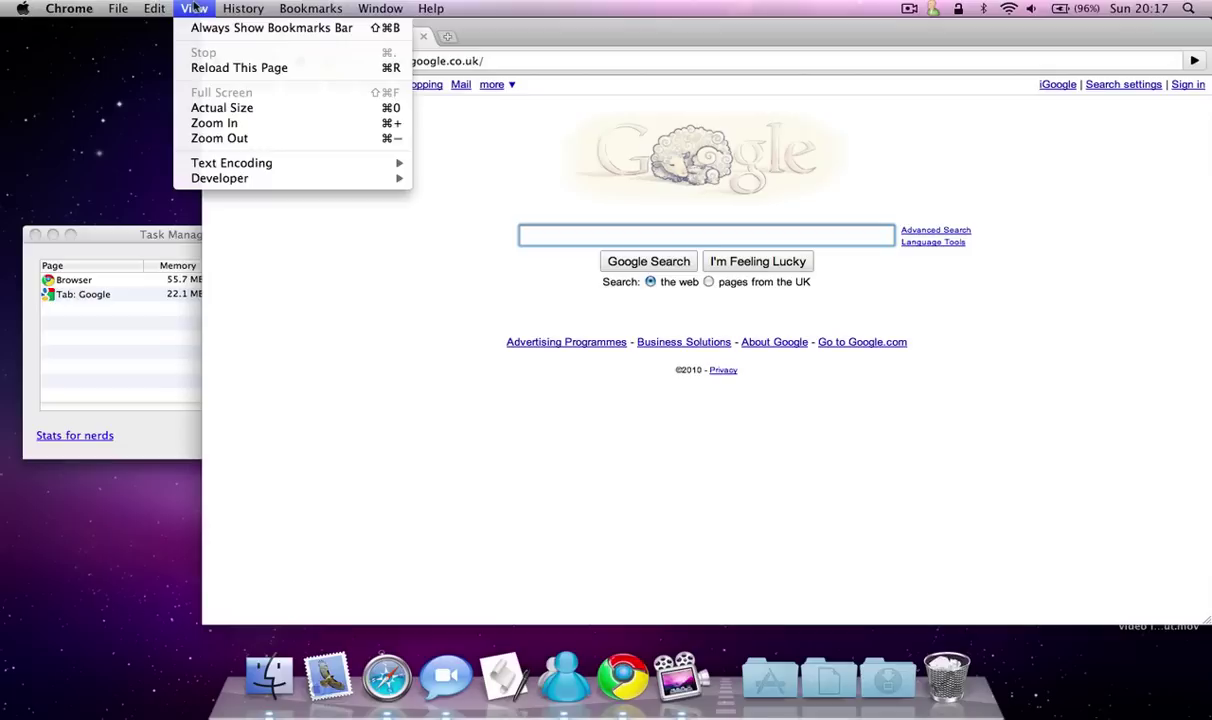
mouse_move(384, 185)
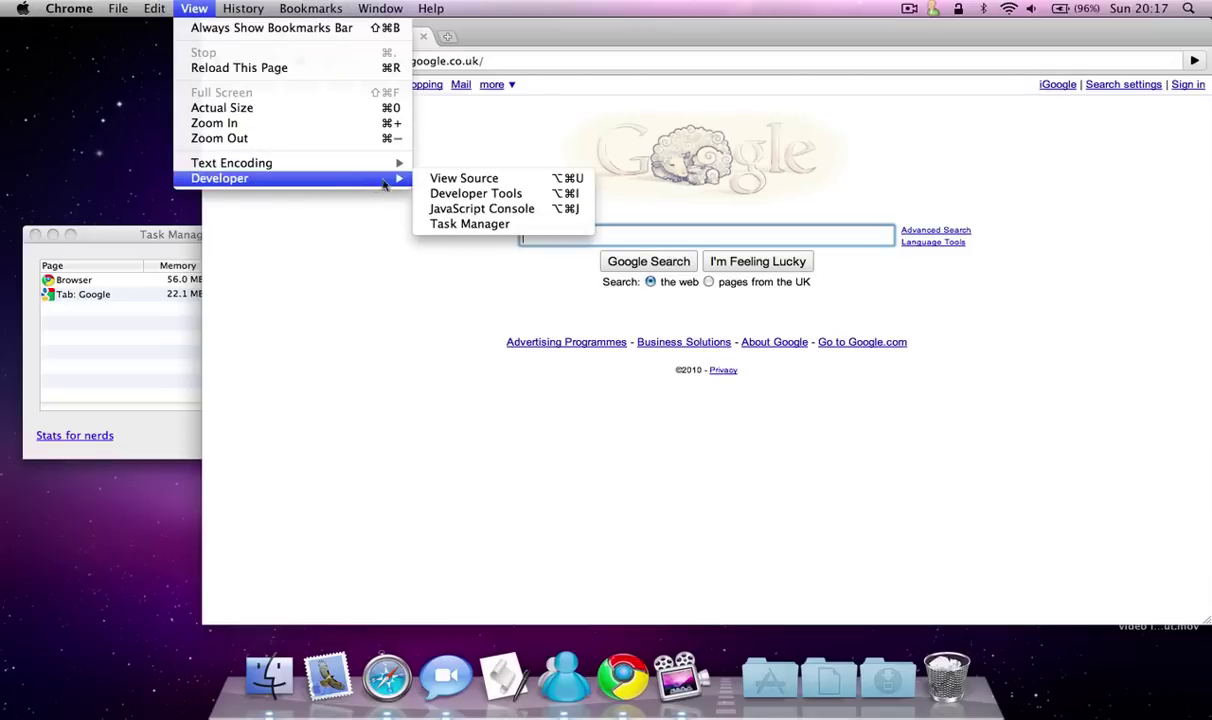
left_click(484, 194)
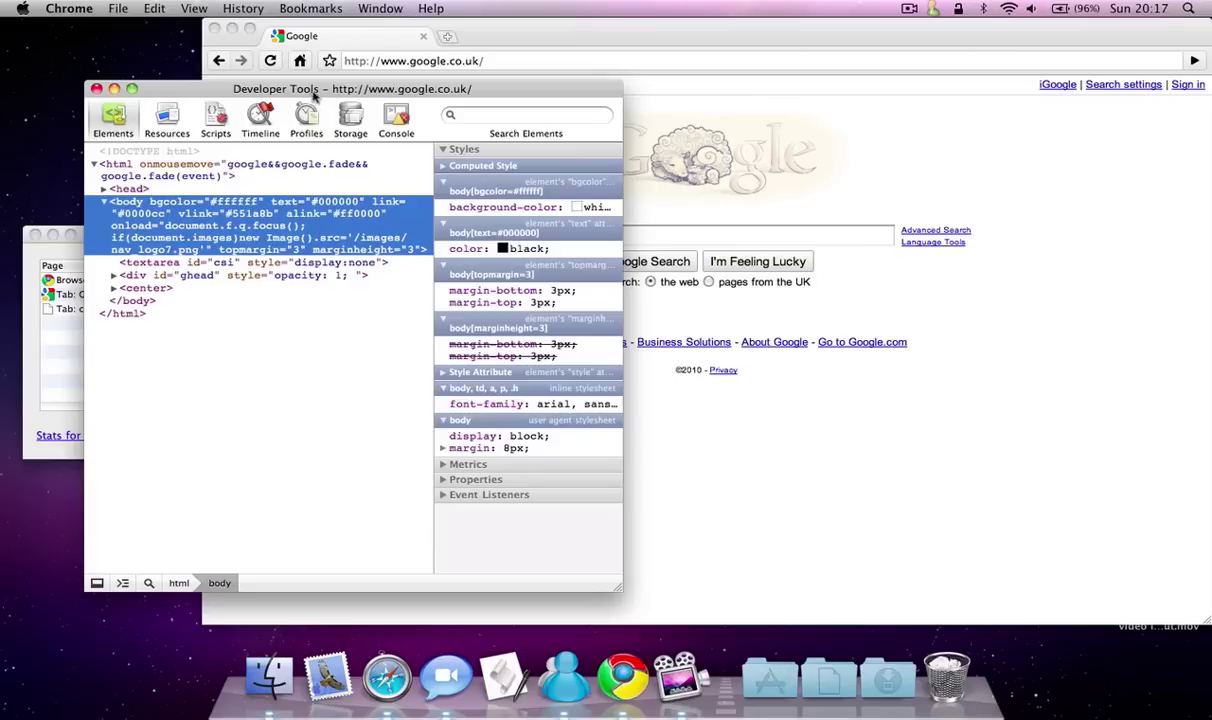
Move Developer Tools up and scroll through the page's Scripts panel
left_click_drag(313, 93, 322, 57)
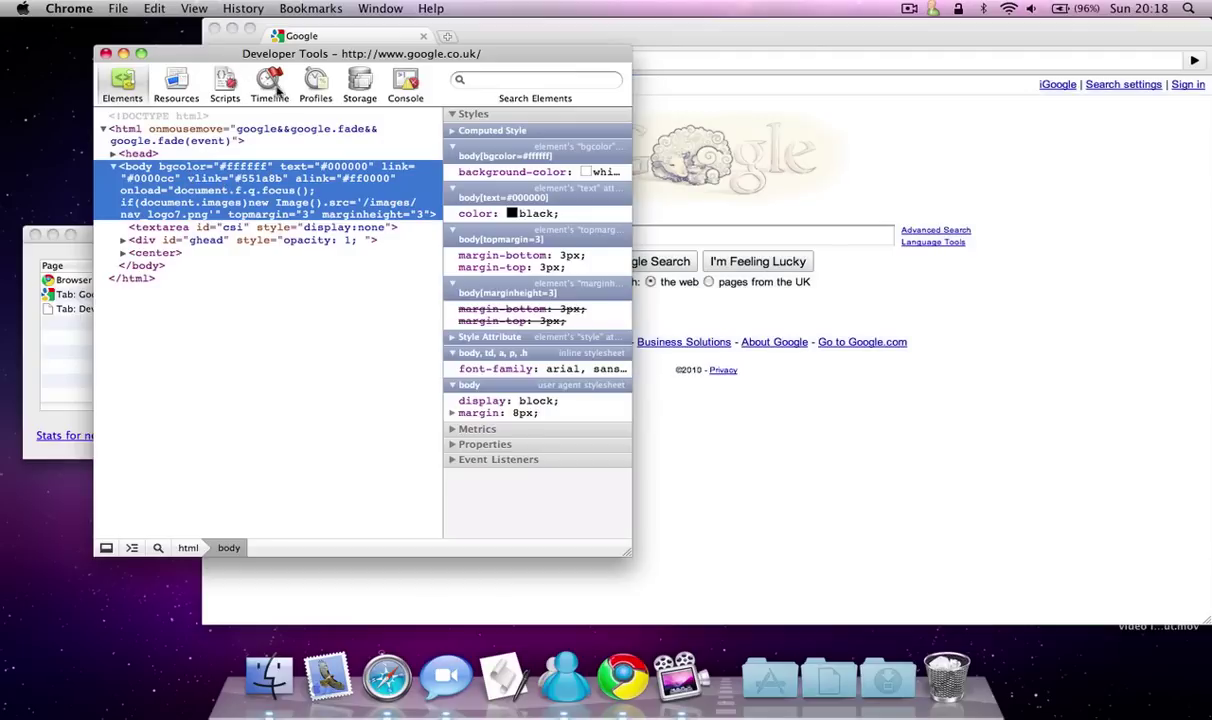
left_click(220, 86)
scroll(421, 326, "down", 15)
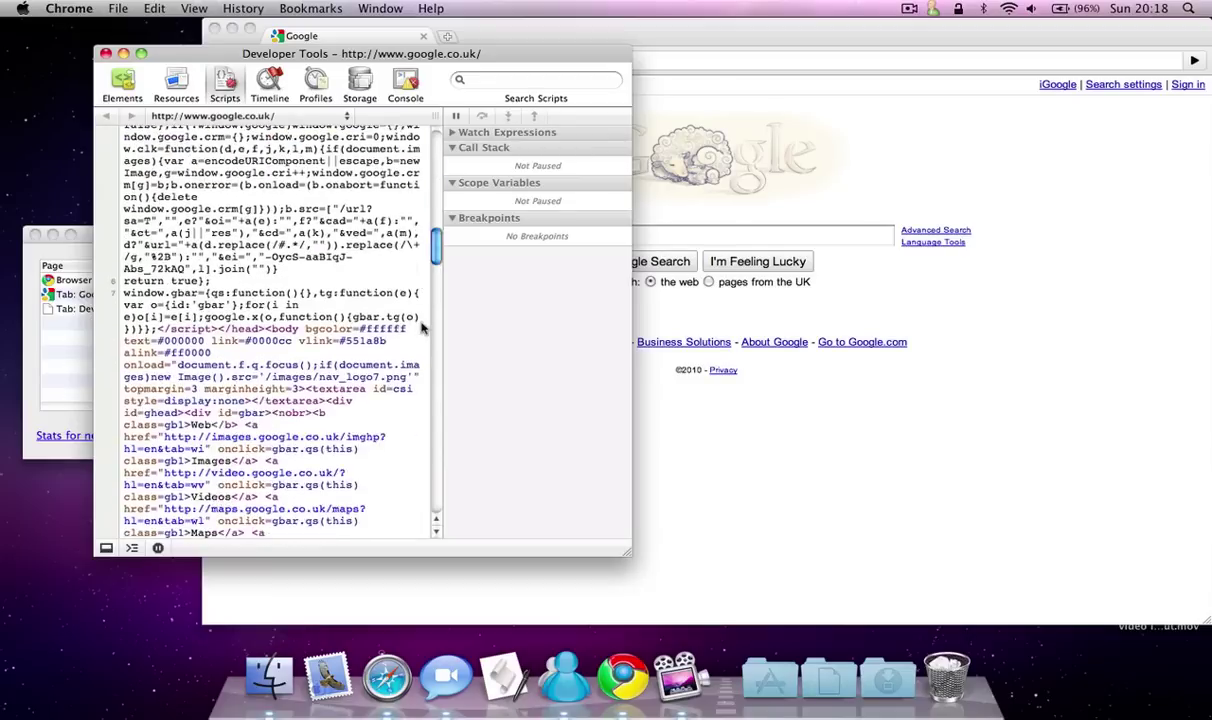
scroll(421, 326, "down", 10)
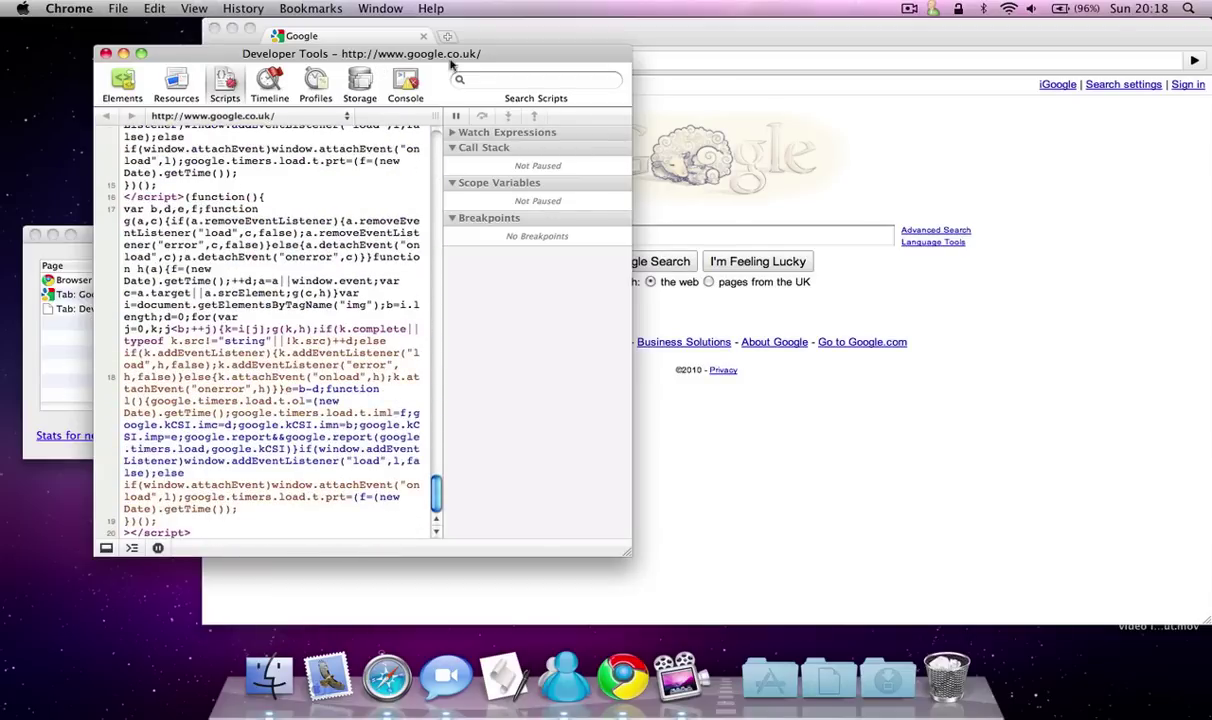
Check the Profiles, Resources, Console and Elements panels, then close Developer Tools
left_click(316, 85)
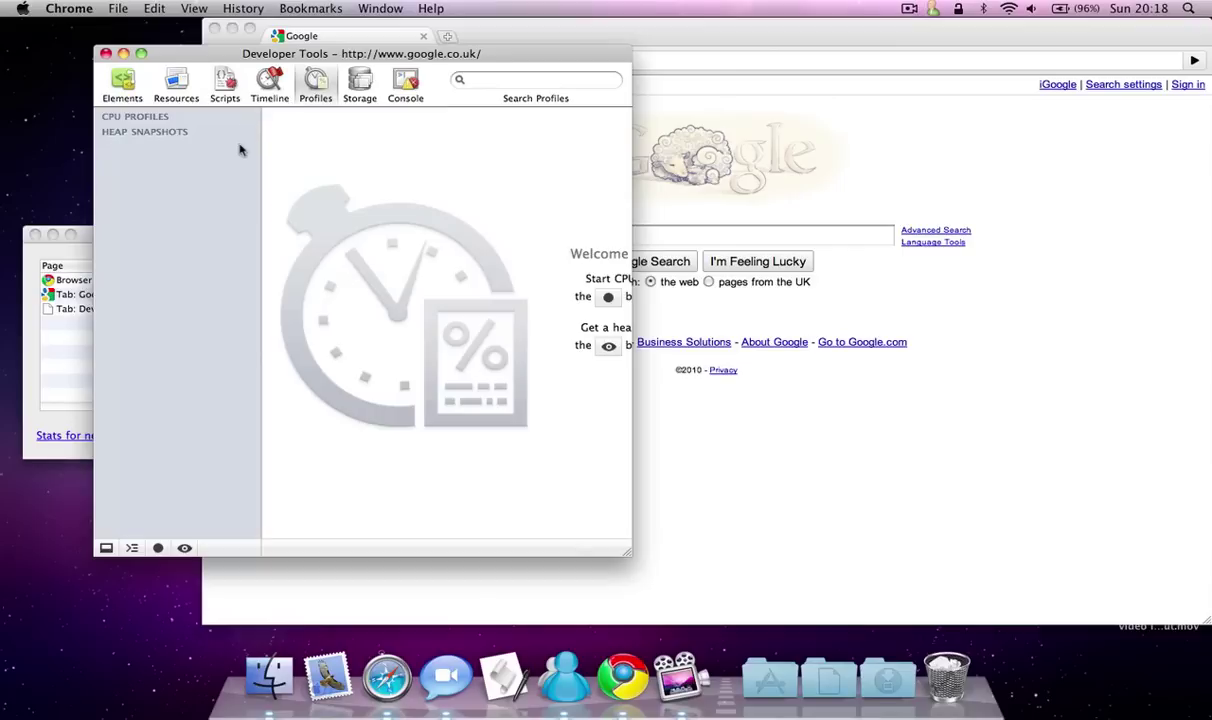
left_click(172, 88)
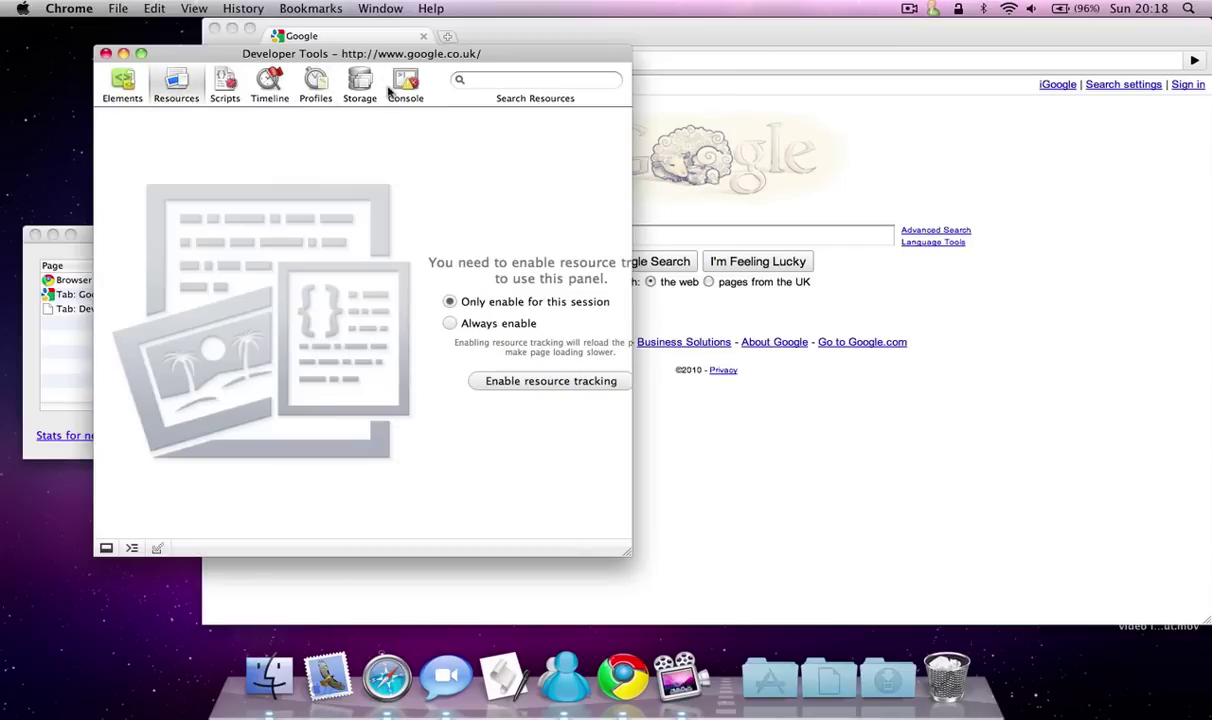
left_click(400, 86)
left_click(113, 90)
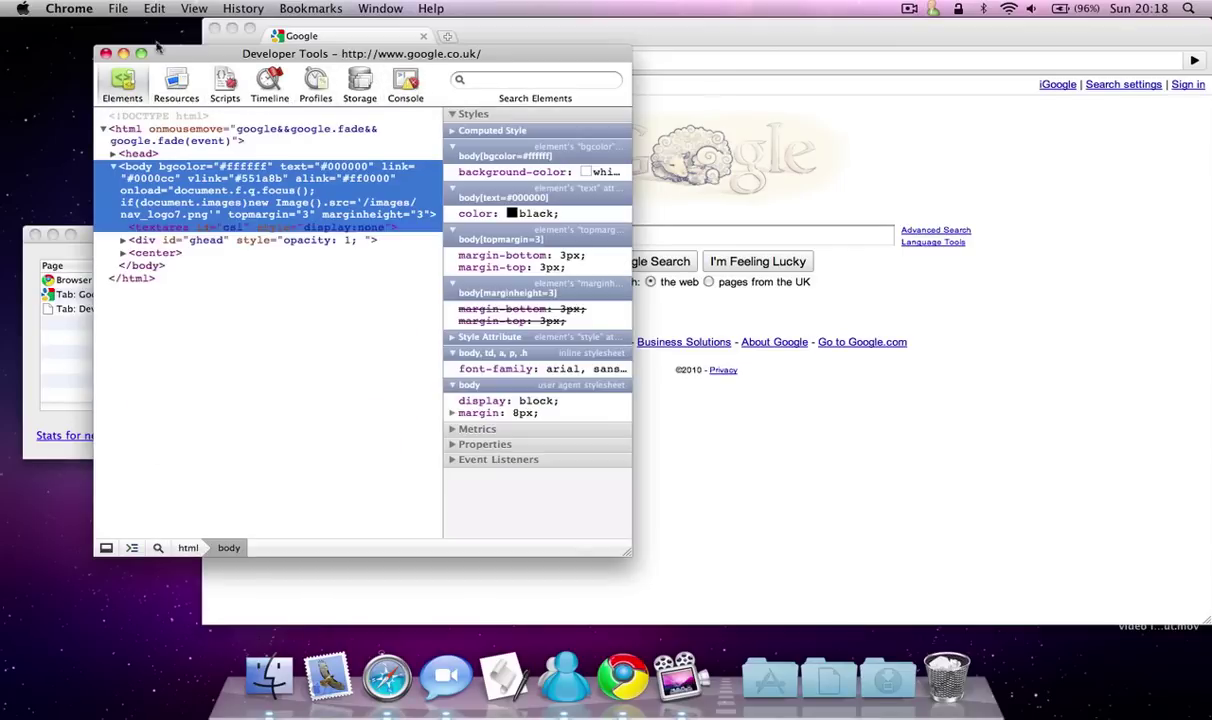
left_click(105, 54)
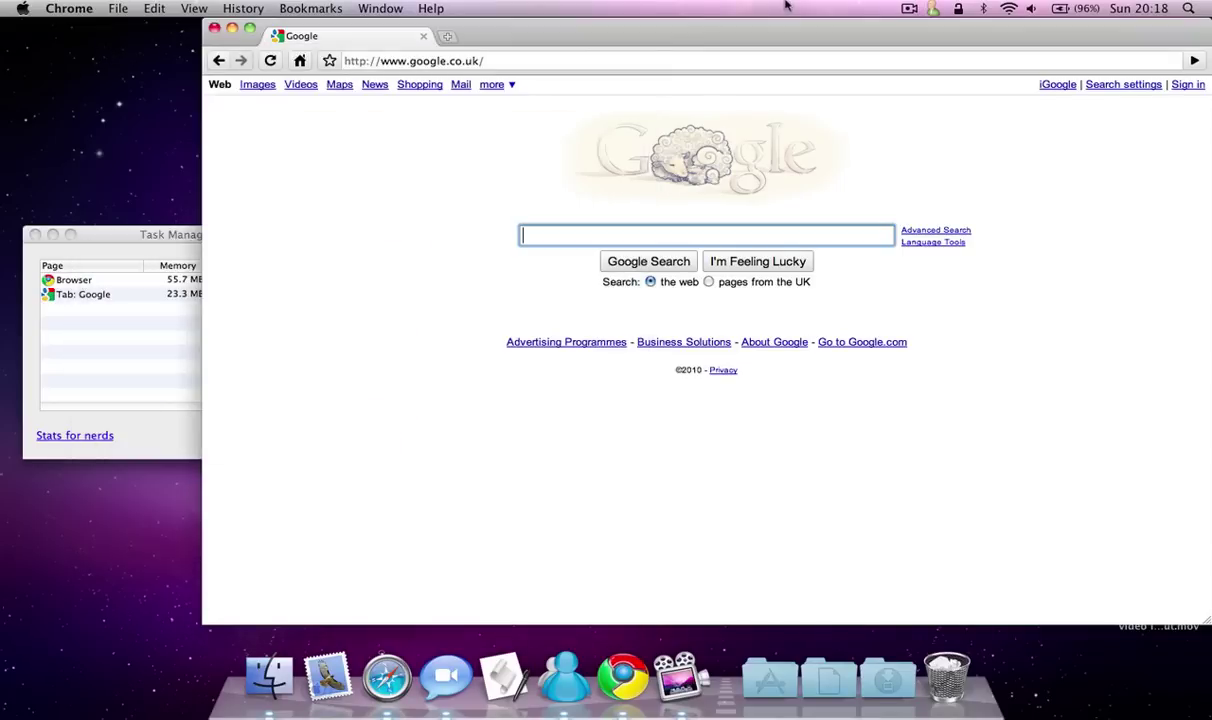
left_click(909, 8)
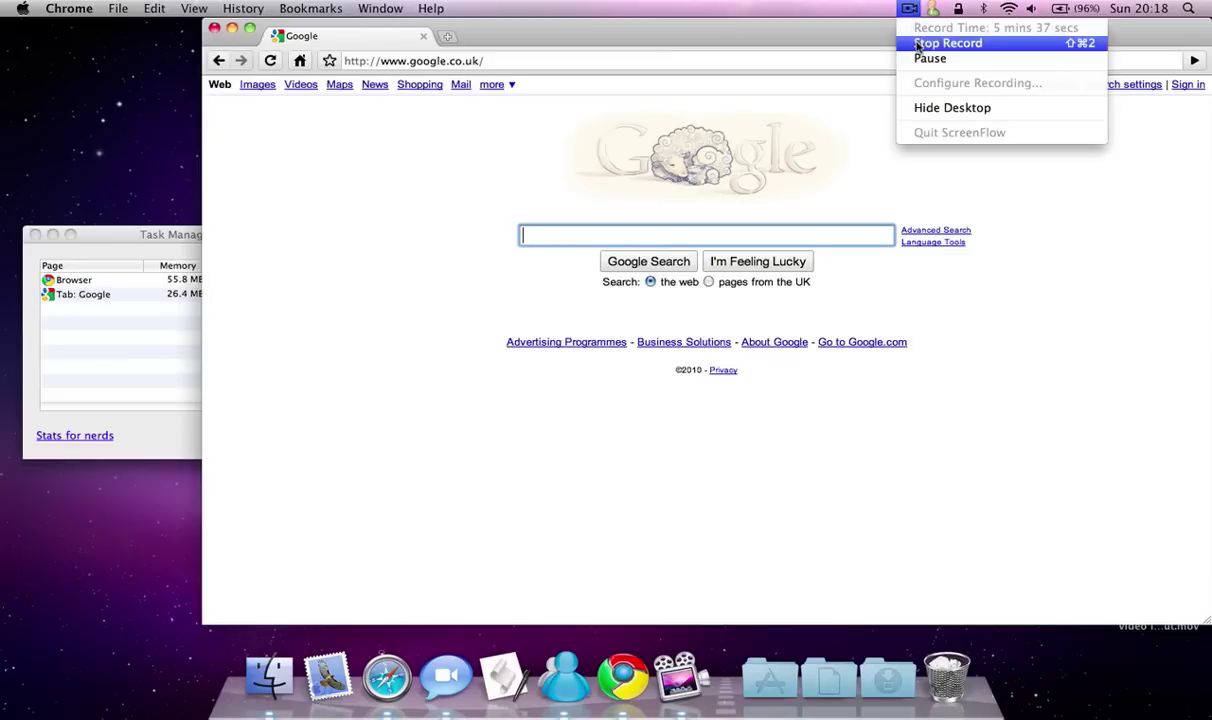